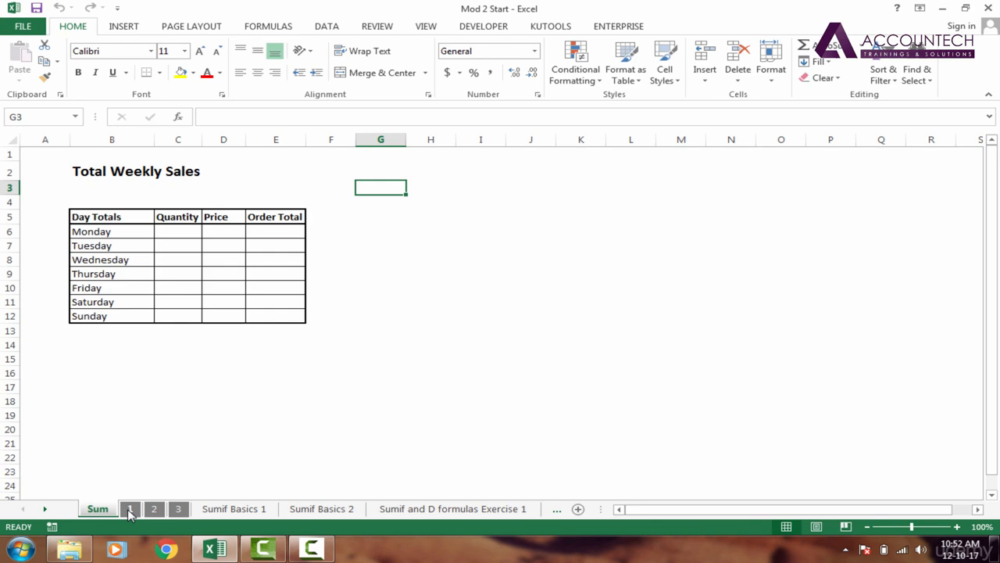
Step: Review the sales tables on sheets 1, 2 and 3, inspecting the Quantity, Price and Order Total cells of the Week #1 table
click(130, 511)
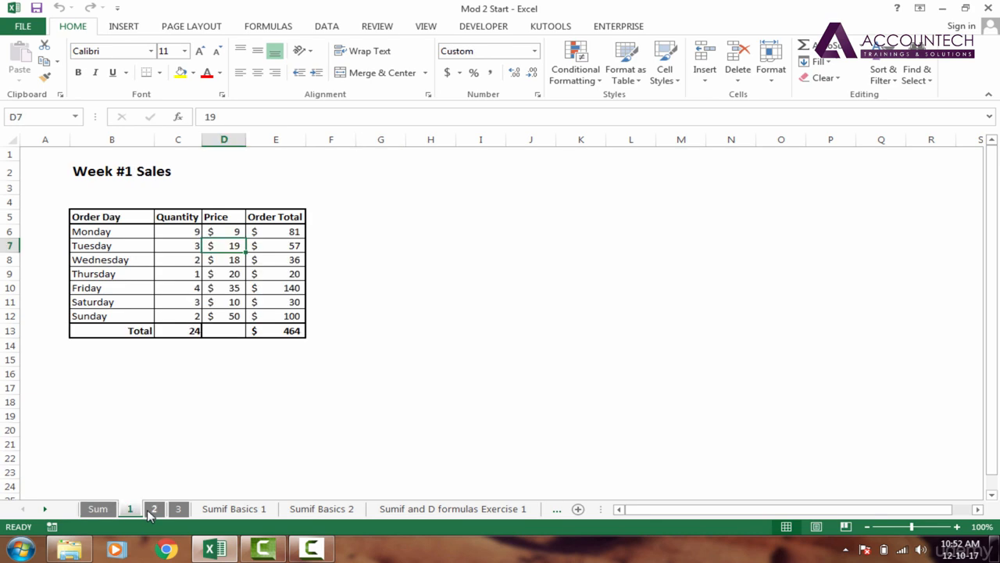
click(150, 511)
click(178, 510)
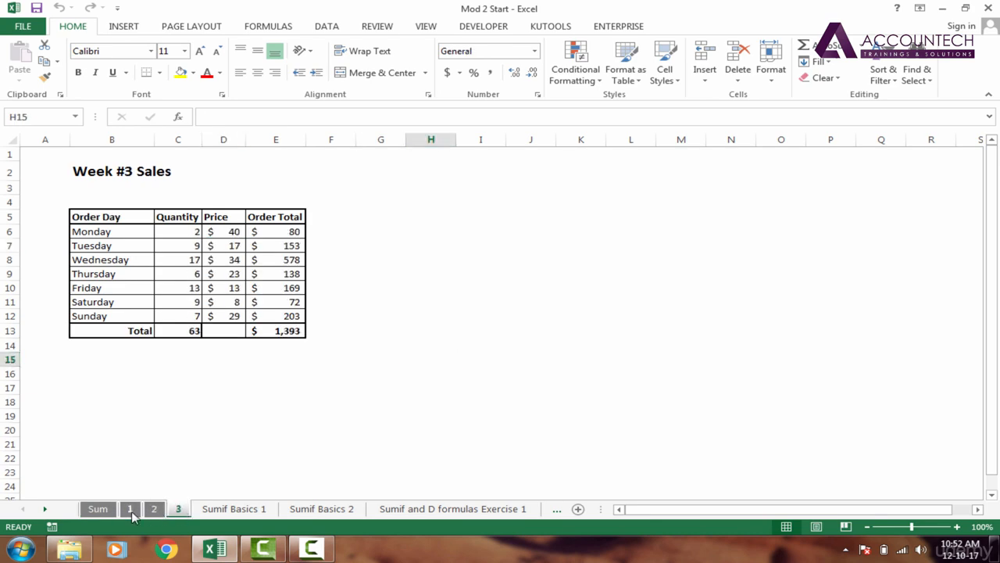
click(130, 510)
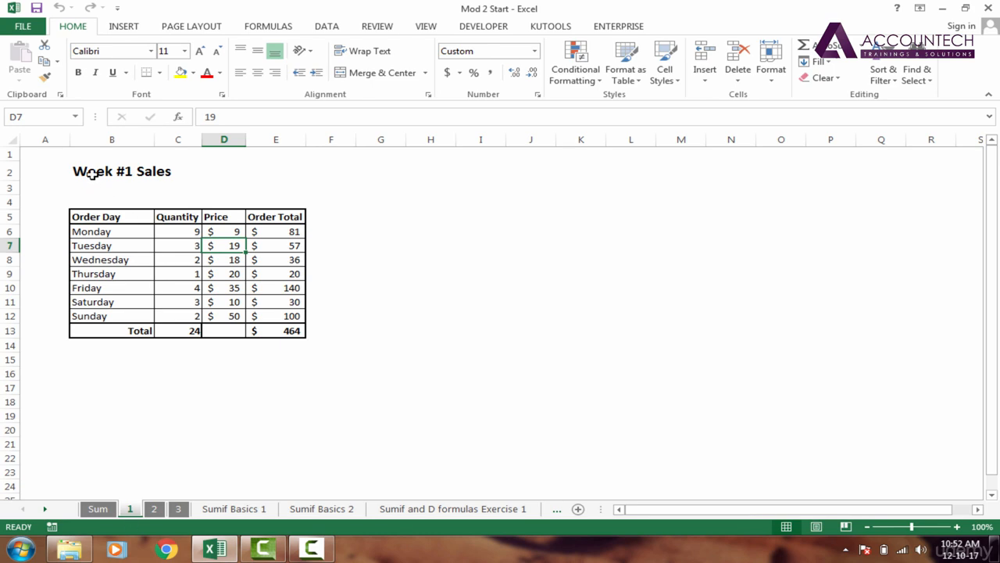
click(115, 235)
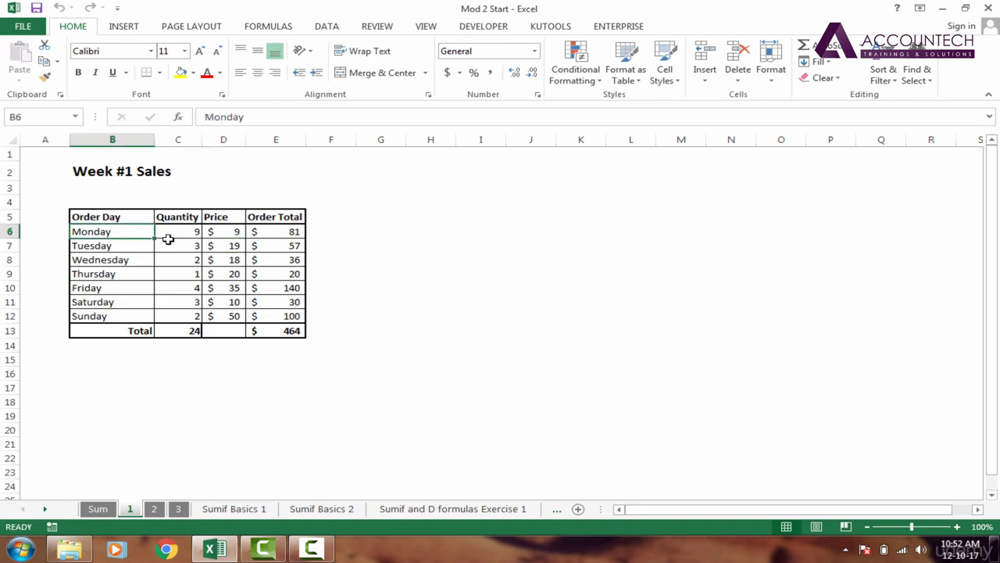
drag(185, 228, 185, 306)
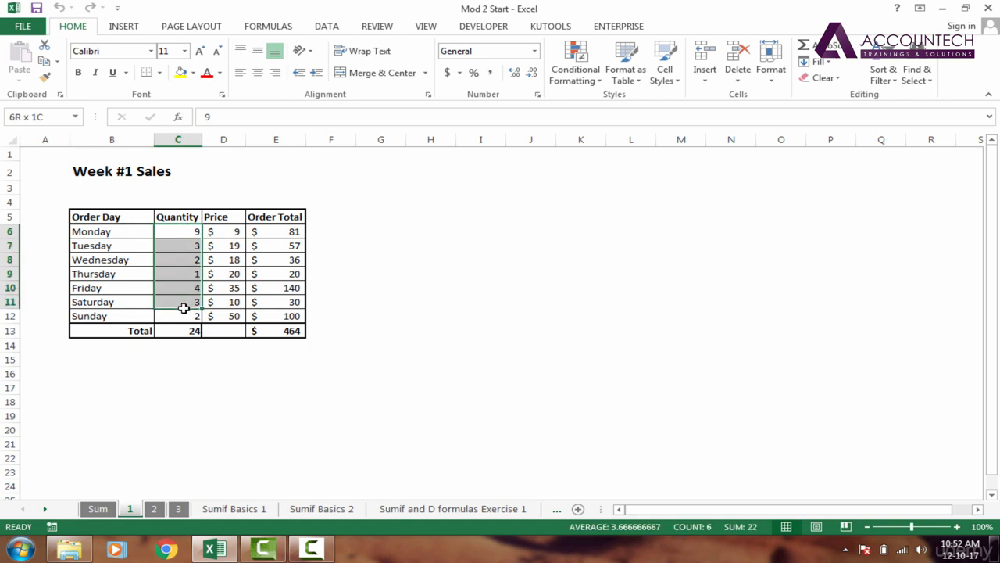
click(241, 229)
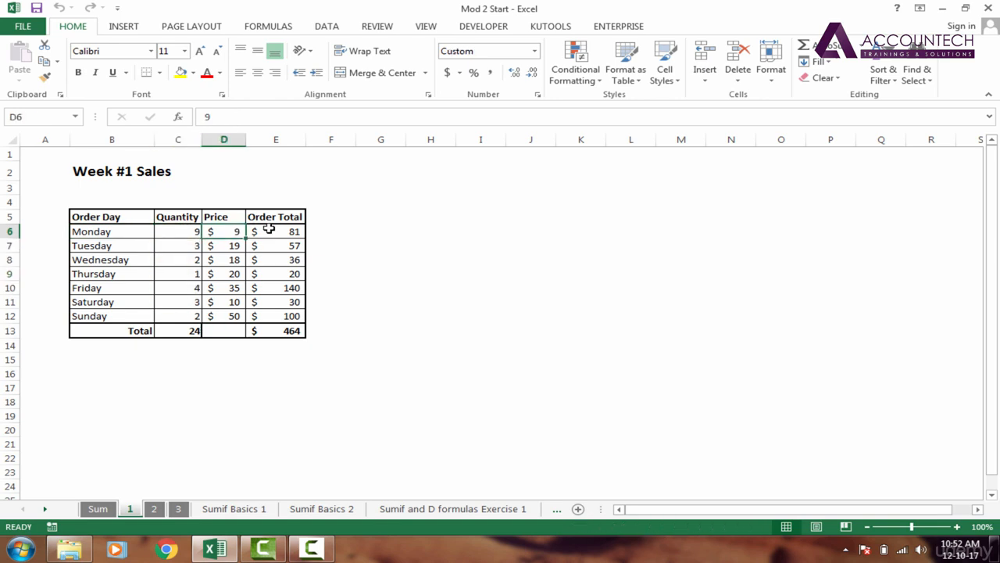
click(277, 228)
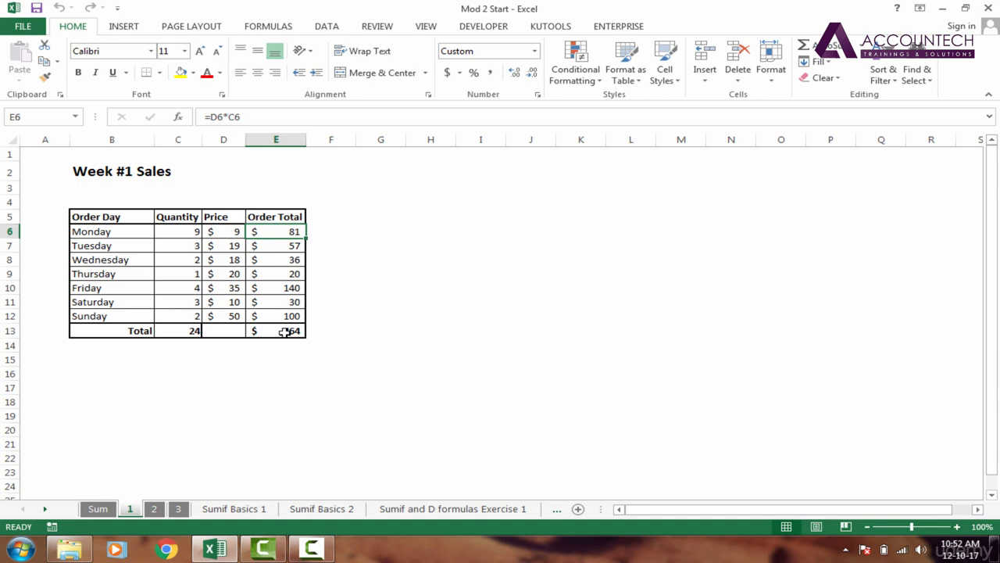
click(153, 515)
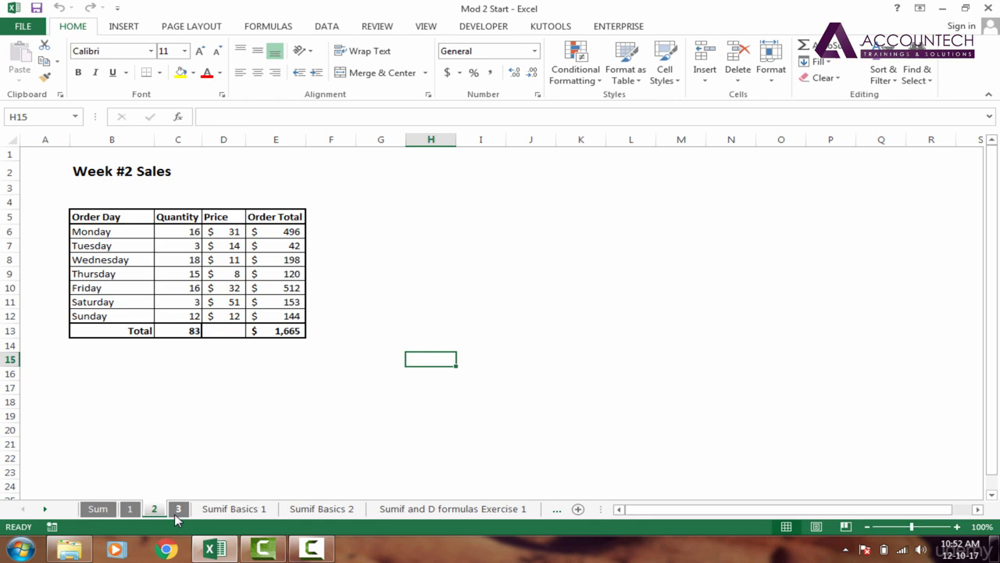
click(177, 514)
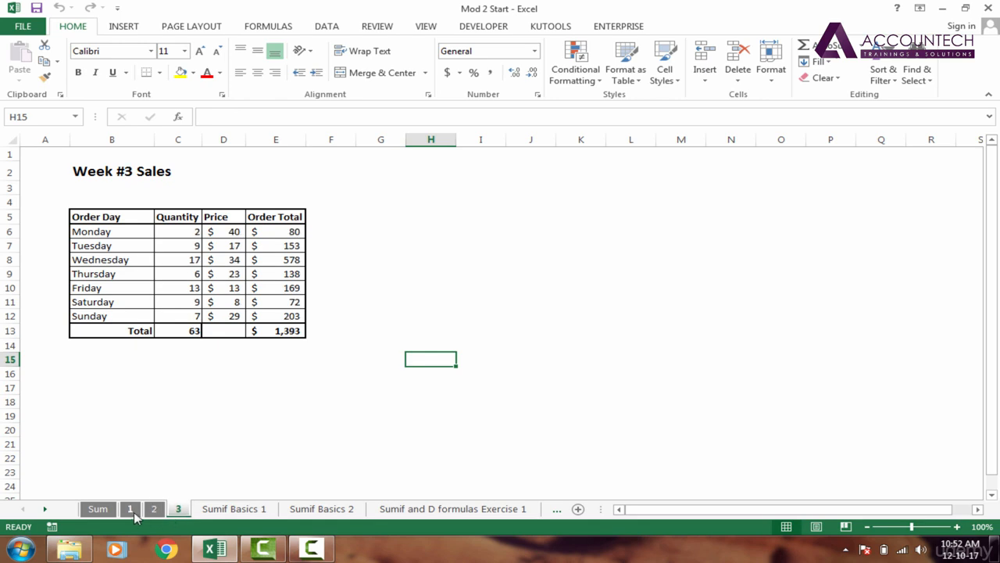
click(131, 509)
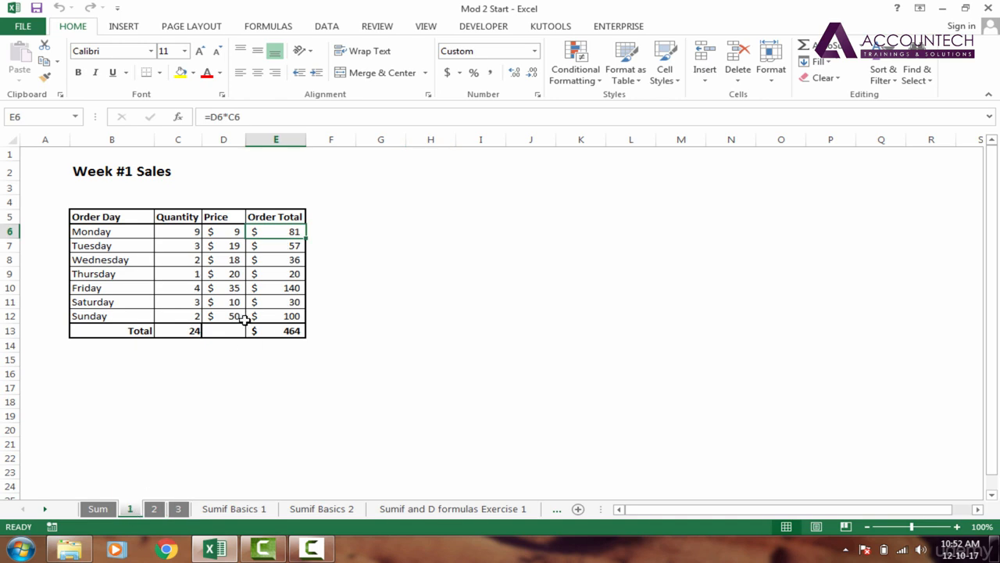
click(186, 236)
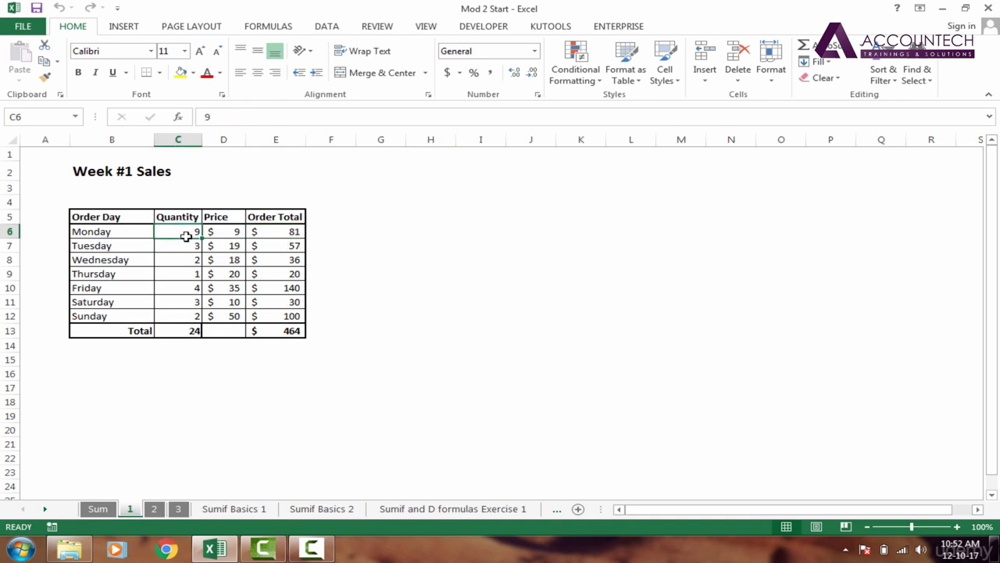
click(222, 231)
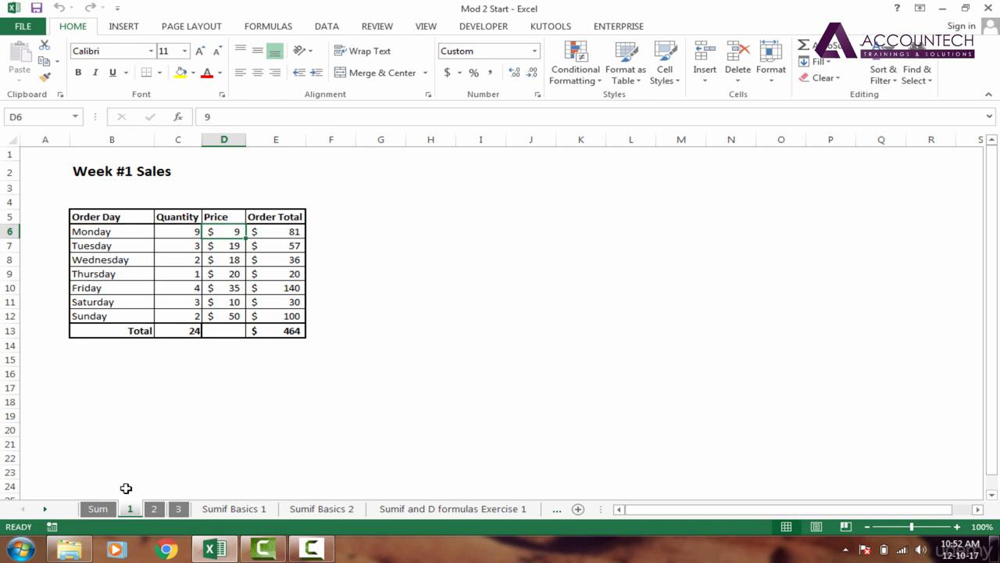
Step: Compare Monday's Quantity cell in the Total Weekly Sales table on the Sum sheet with the tables on sheets 1, 2 and 3
click(97, 509)
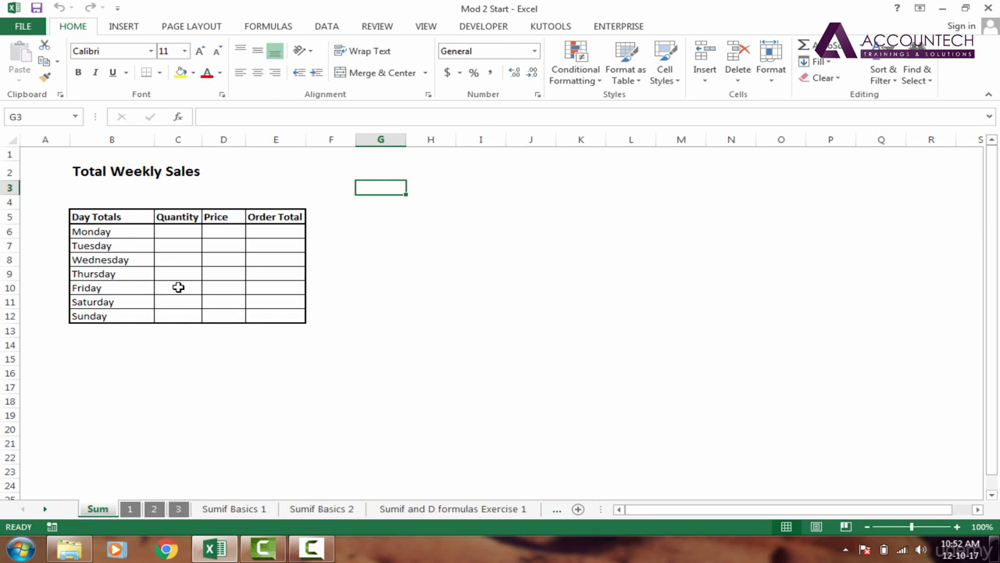
click(181, 235)
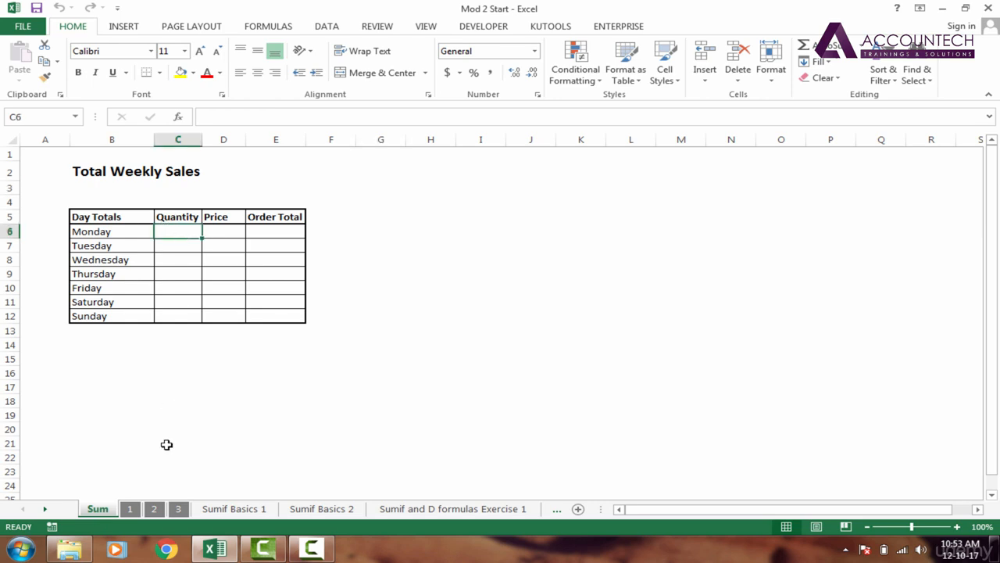
click(130, 510)
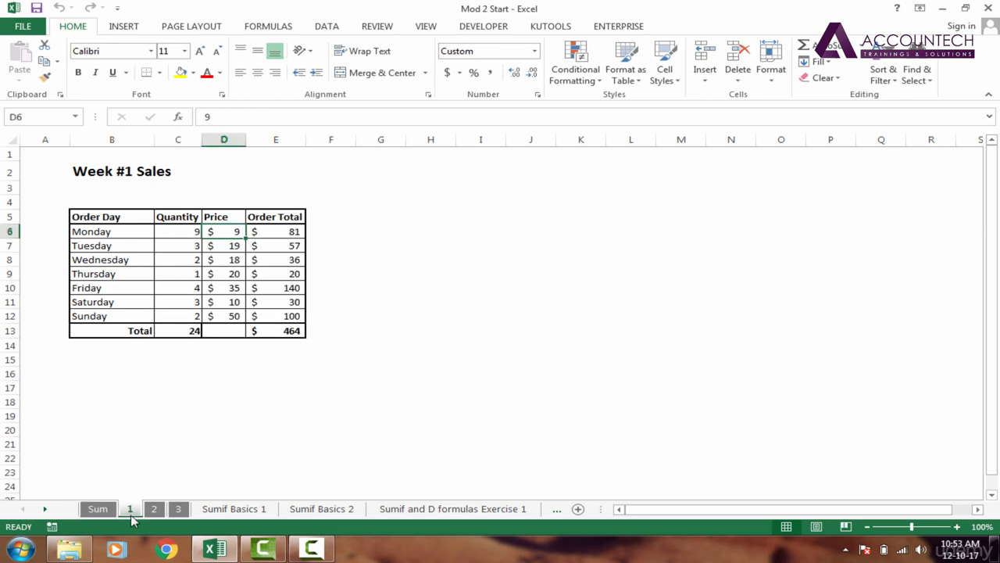
click(154, 510)
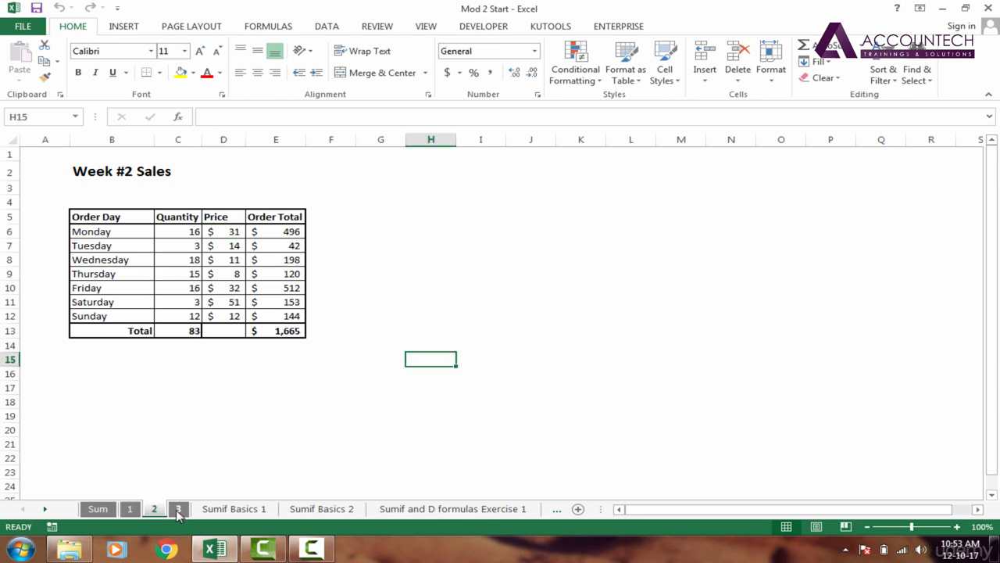
click(178, 509)
click(130, 510)
click(100, 510)
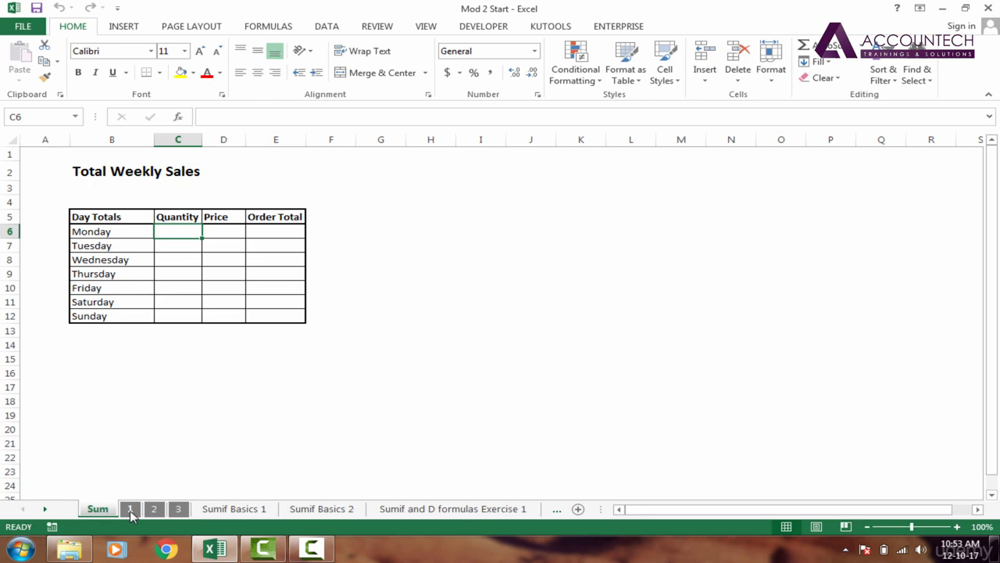
click(130, 509)
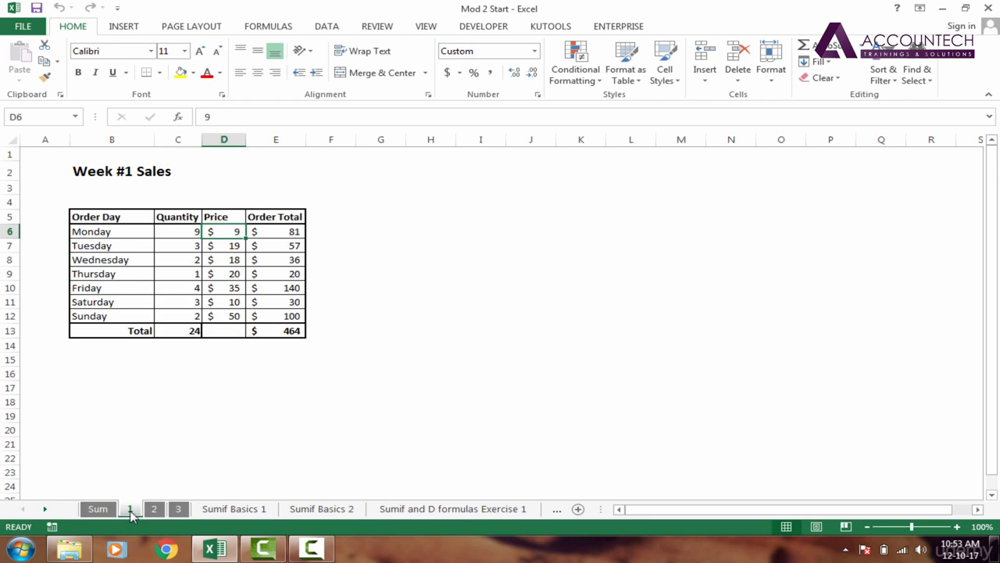
click(190, 234)
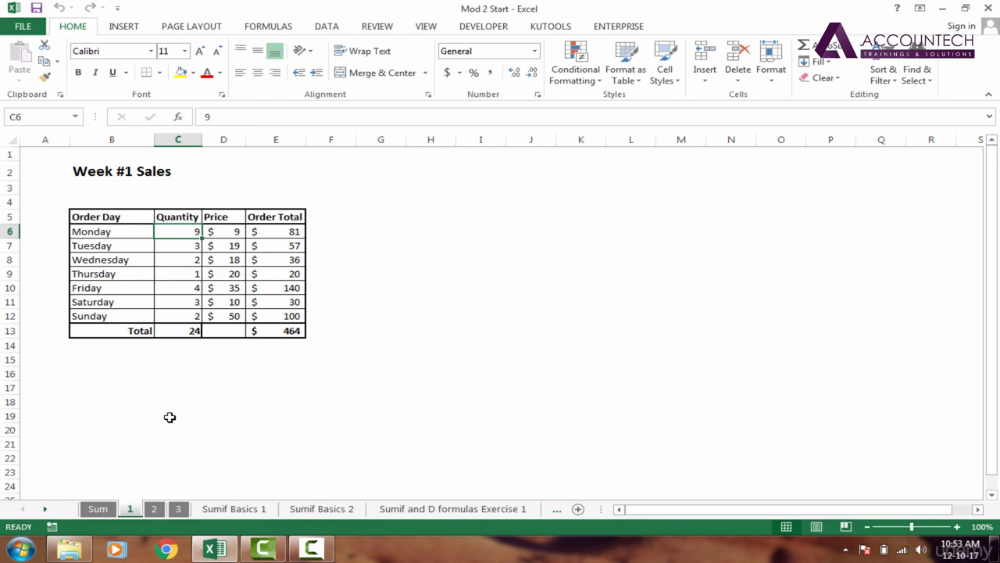
click(154, 509)
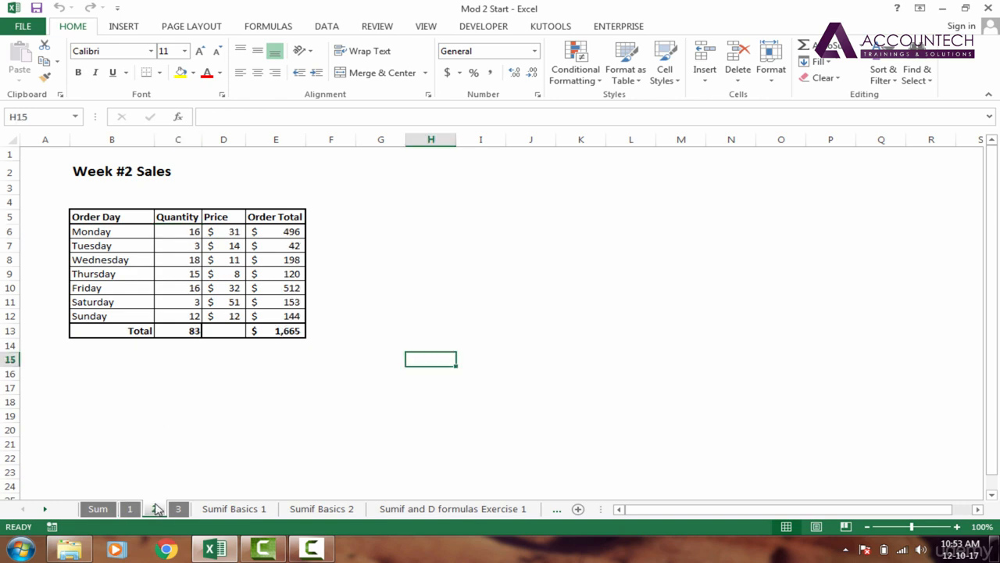
click(176, 508)
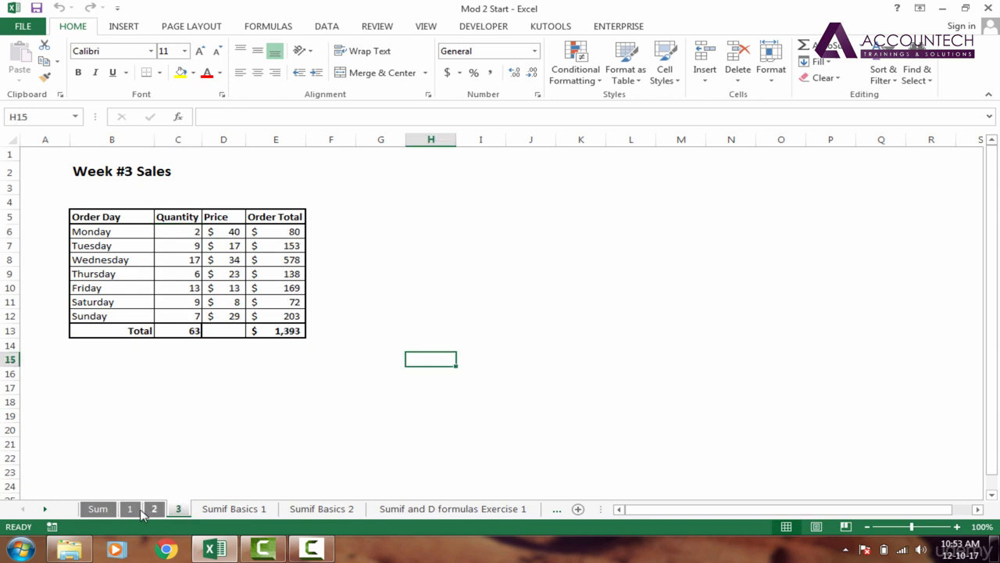
click(134, 509)
Step: Examine the daily prices in the Price column of the Week #1 Sales table
click(240, 232)
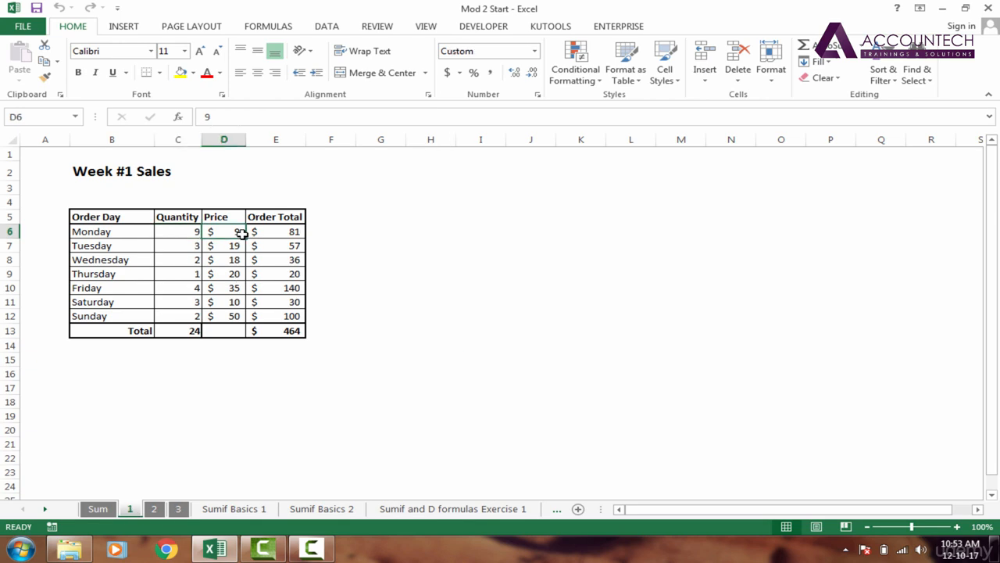
click(234, 284)
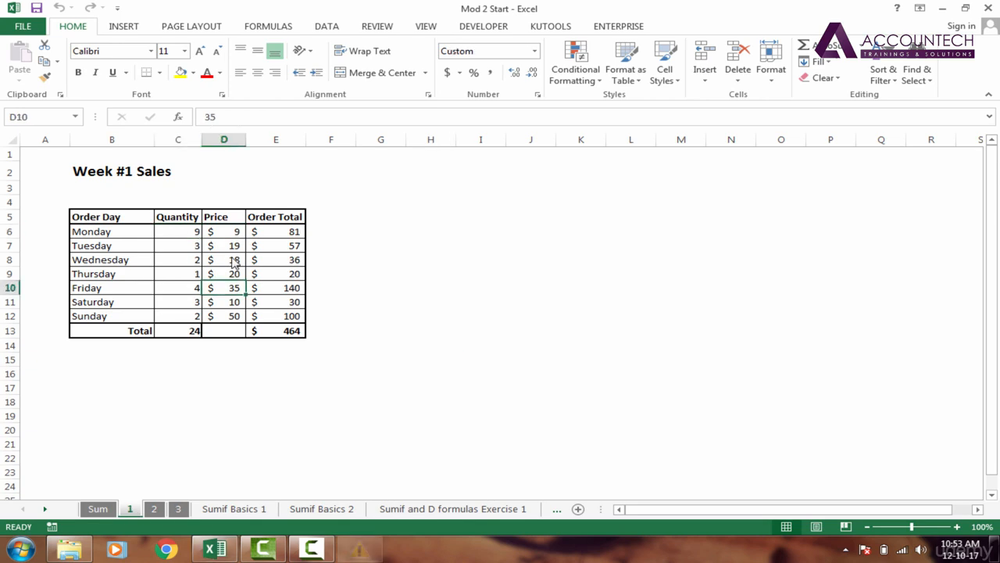
click(415, 331)
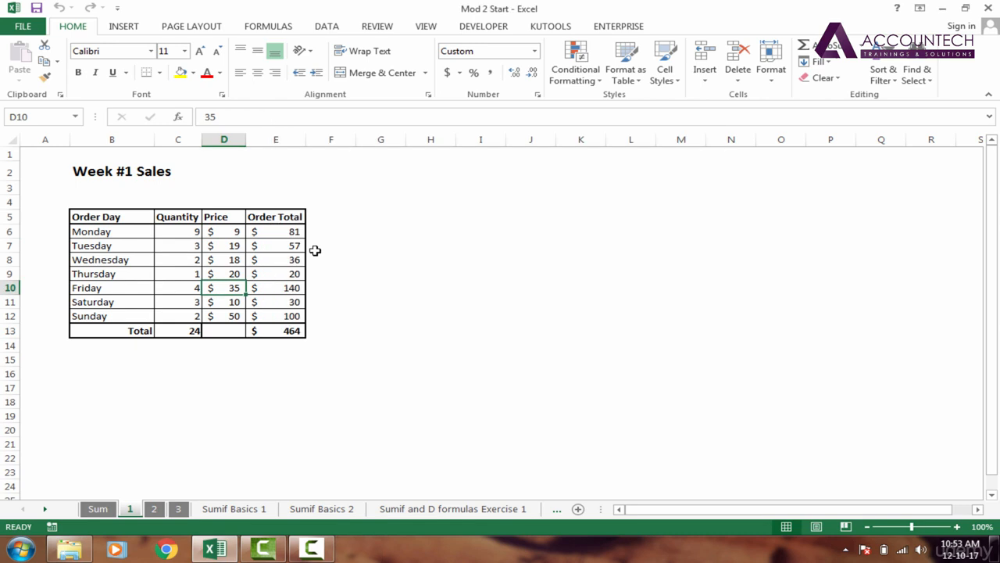
click(227, 241)
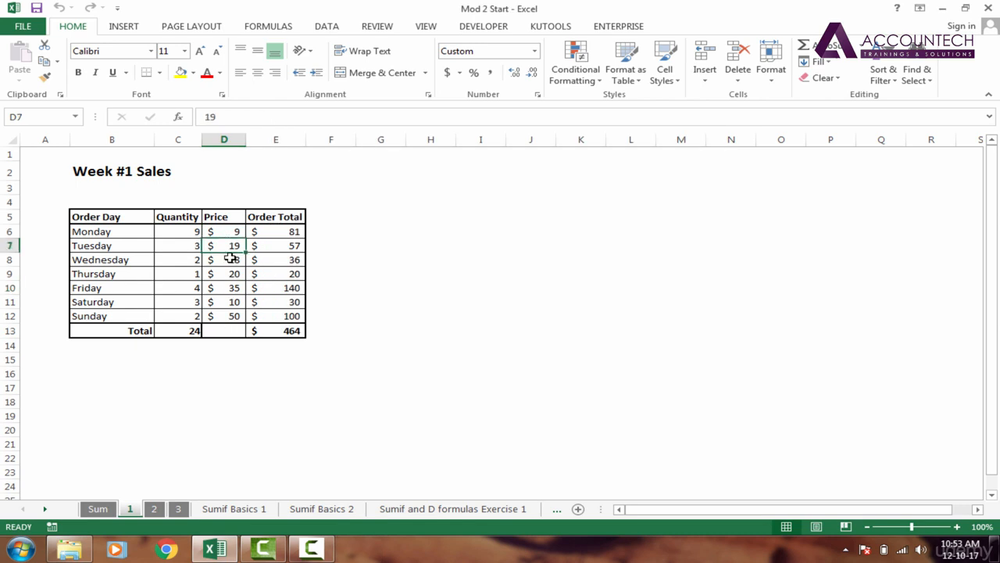
click(226, 138)
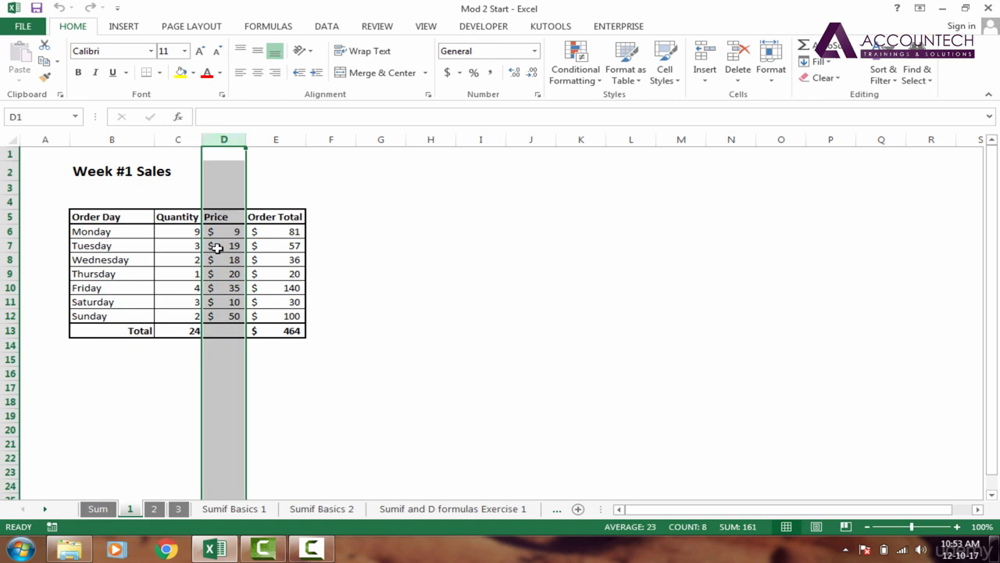
click(224, 274)
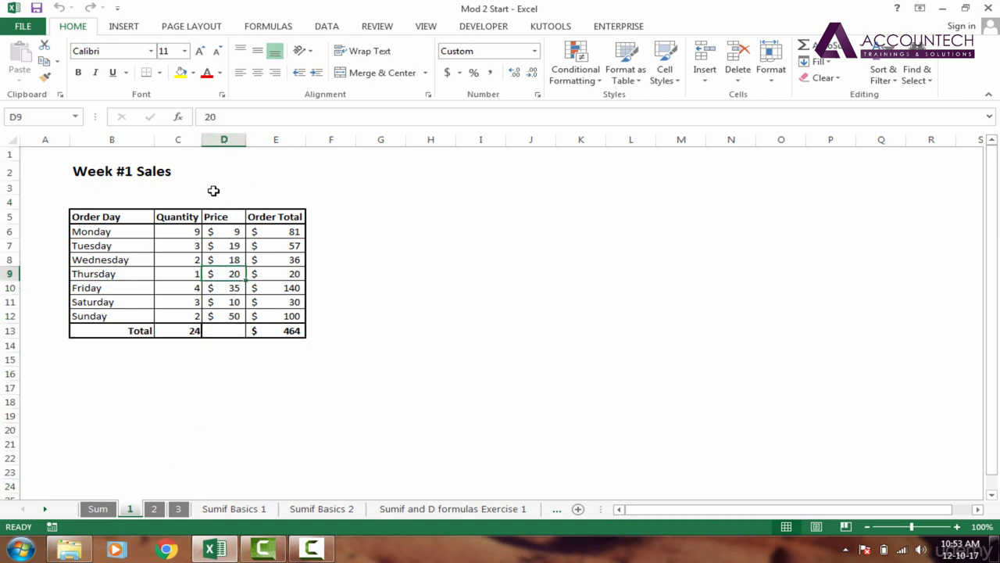
Step: Delete the Price column from sheet 1, check Monday's Order Total formula, and undo the deletion
click(225, 138)
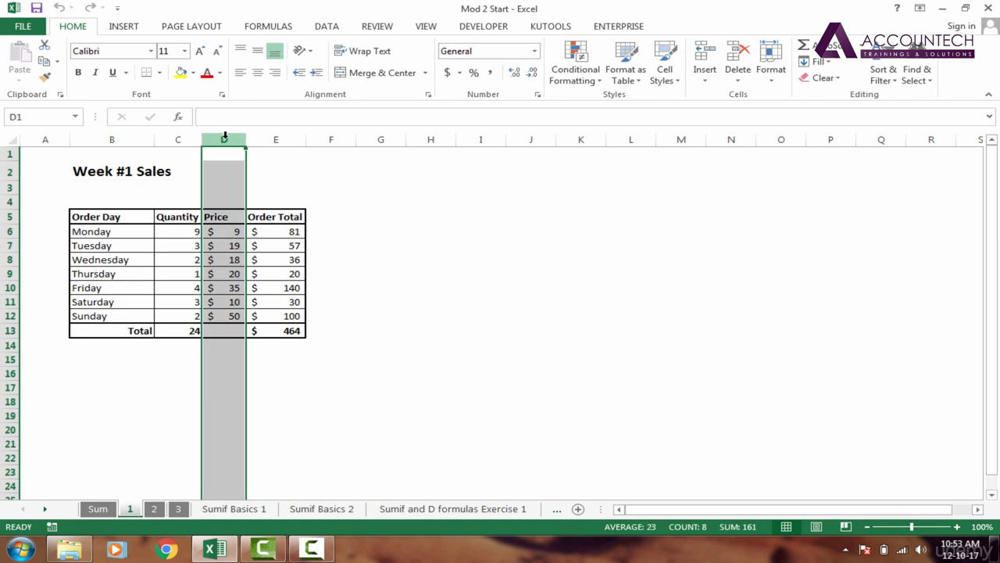
right_click(225, 138)
click(261, 252)
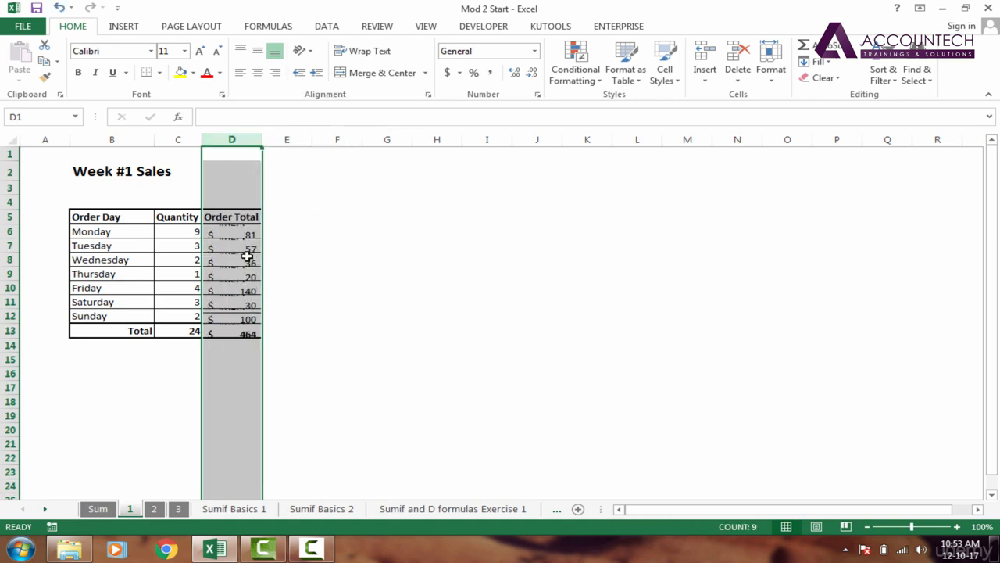
click(248, 232)
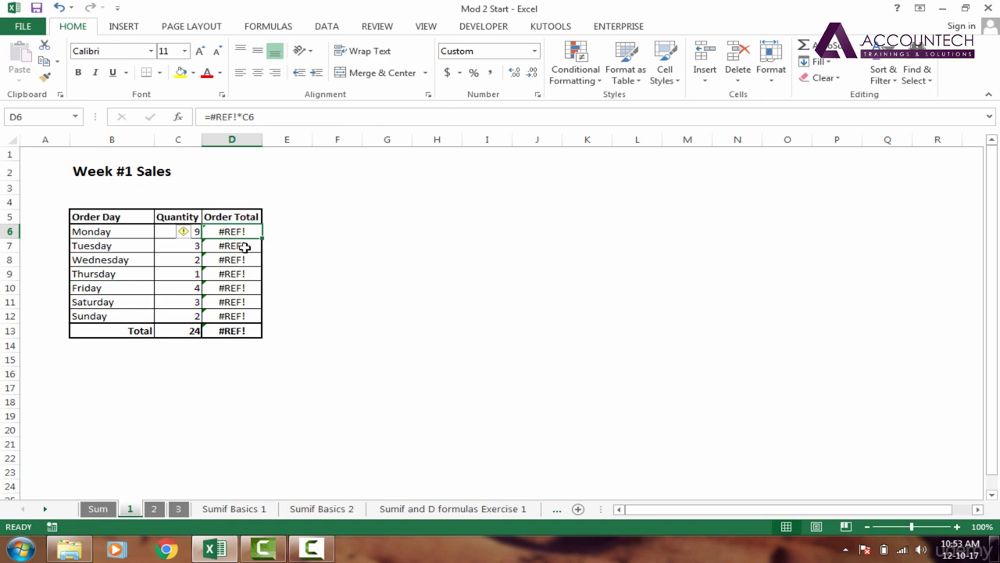
key(ctrl+z)
Step: Inspect the Order Total formulas for Monday and Tuesday on sheet 1, along with Monday's price, leaving them unedited
click(264, 235)
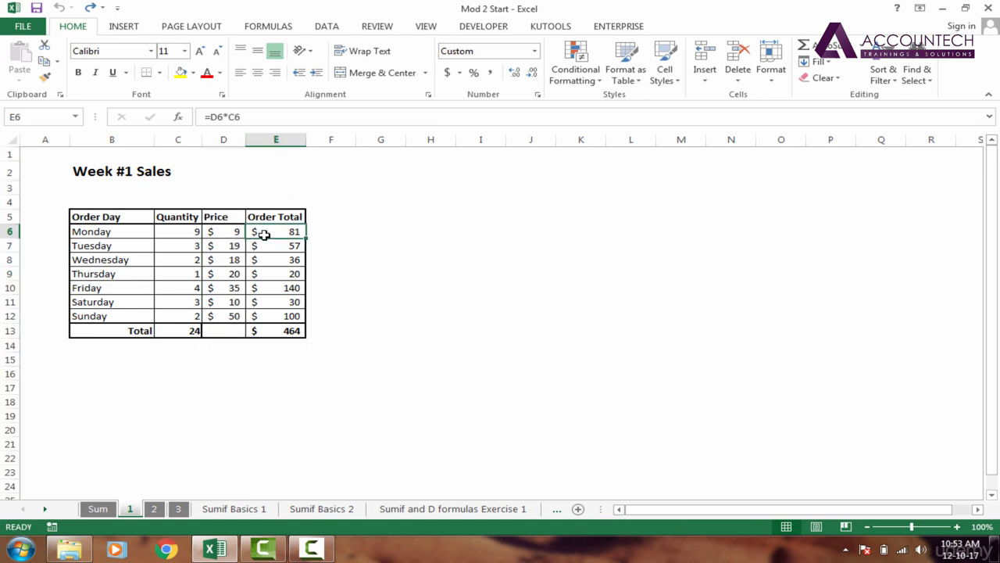
double_click(293, 231)
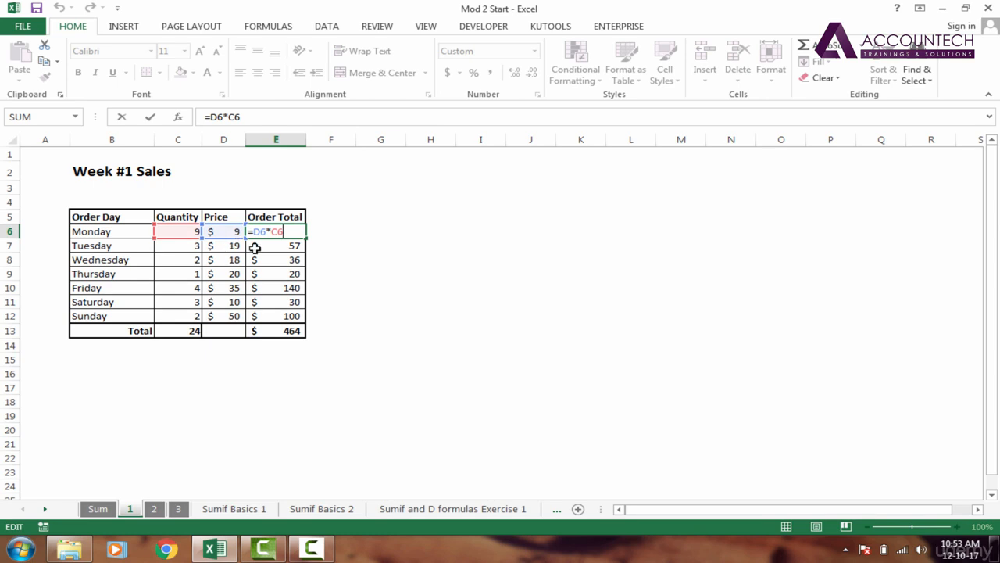
key(Escape)
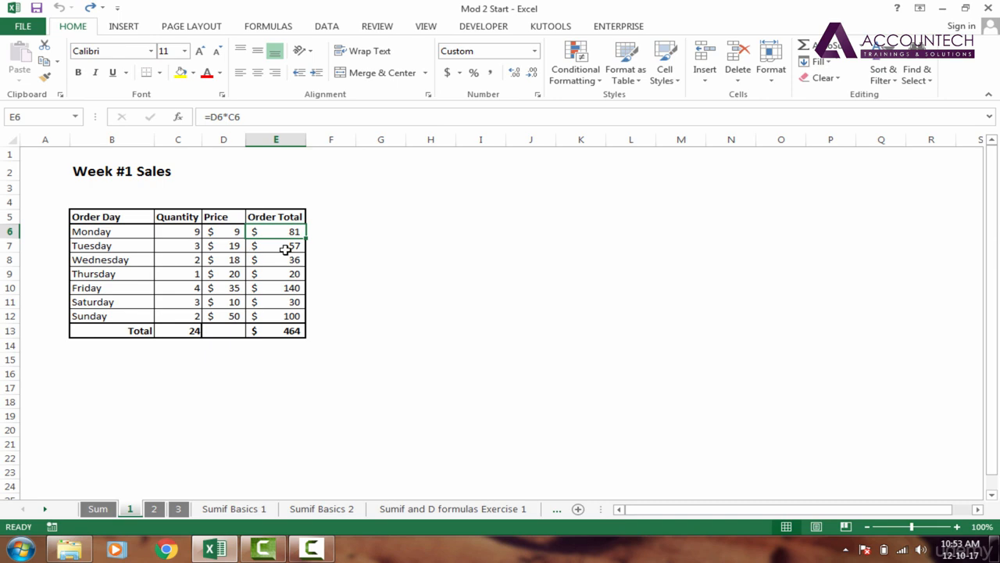
click(255, 246)
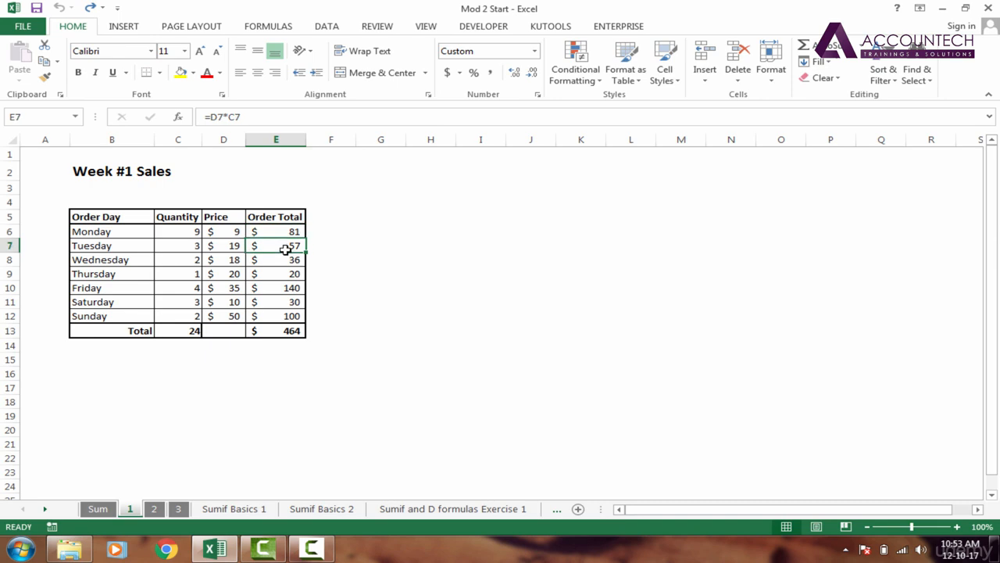
click(233, 229)
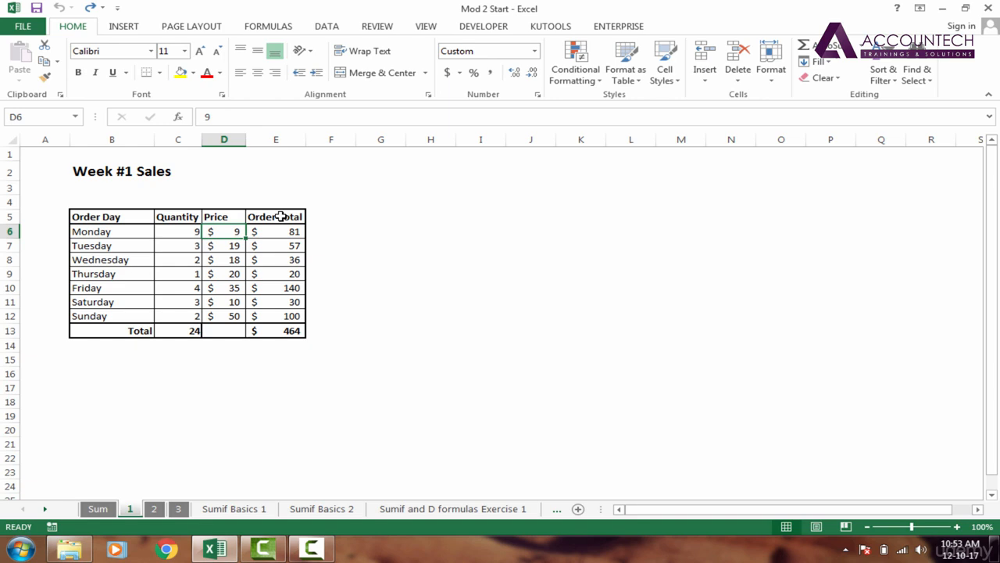
Step: Compare the Price and Order Total columns of the Week #1 Sales table
drag(277, 216, 279, 331)
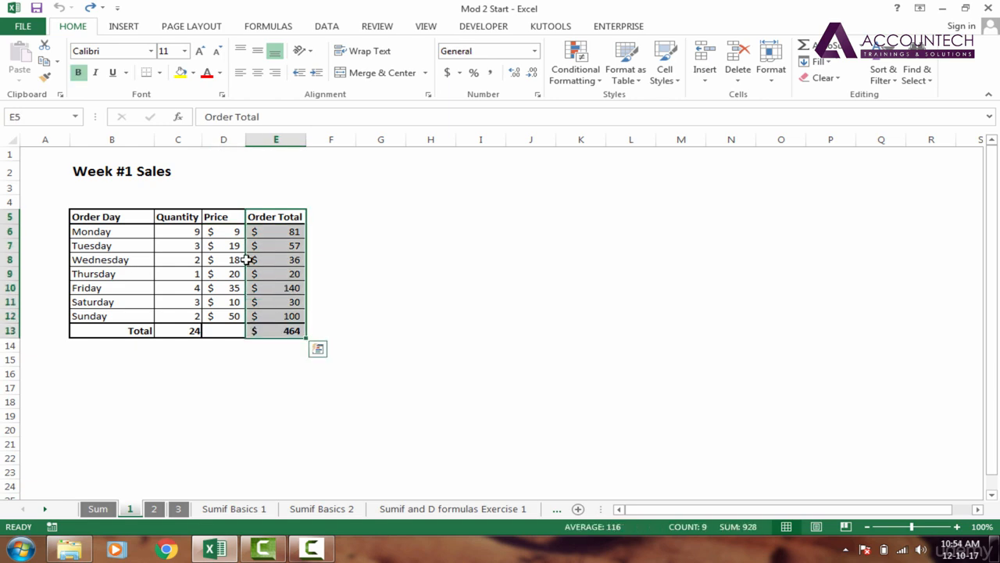
drag(226, 205, 227, 335)
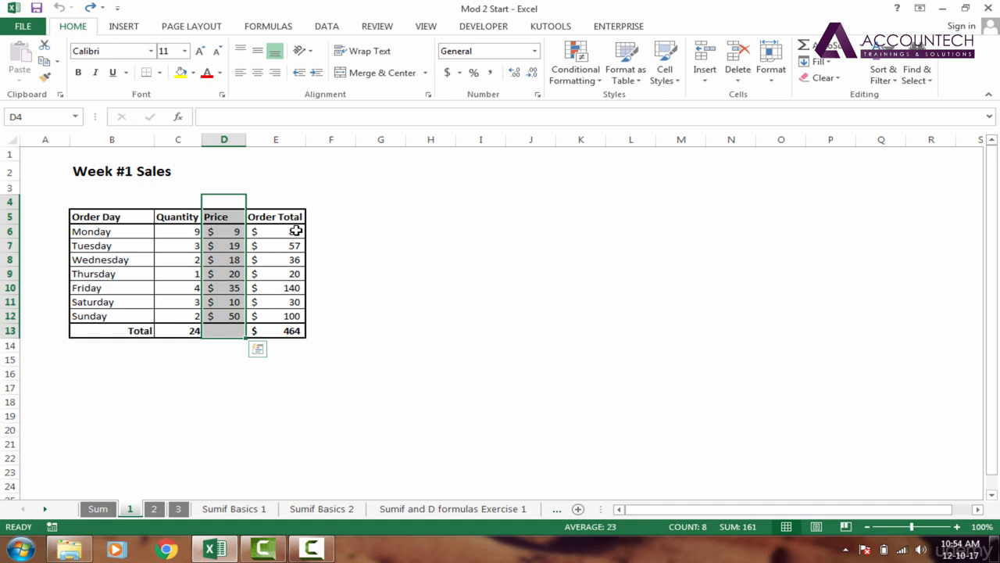
drag(294, 223, 290, 329)
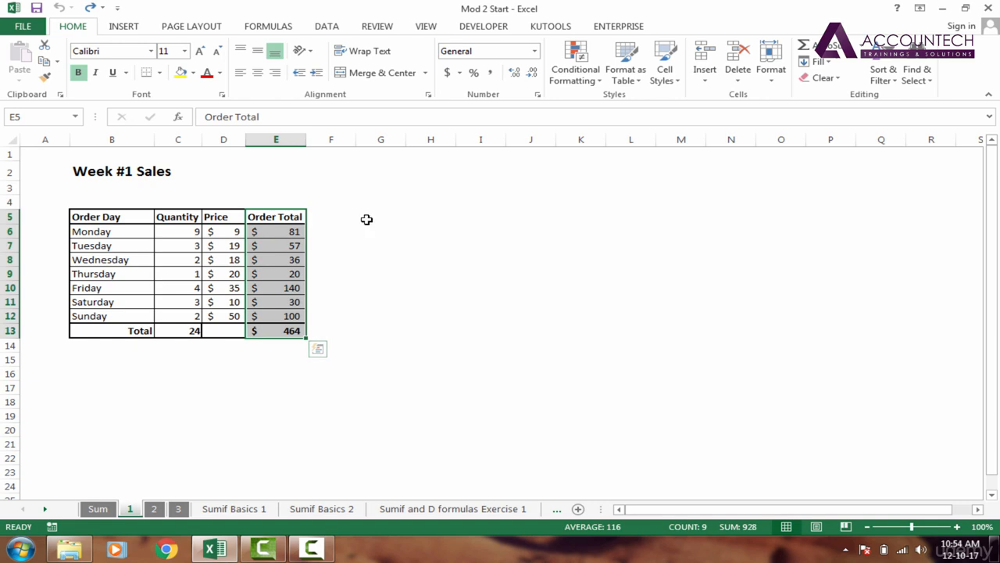
Step: Enter the note "Alt + E + S + V" in cell G5 of sheet 1 and enlarge the sheet to 140%
click(366, 219)
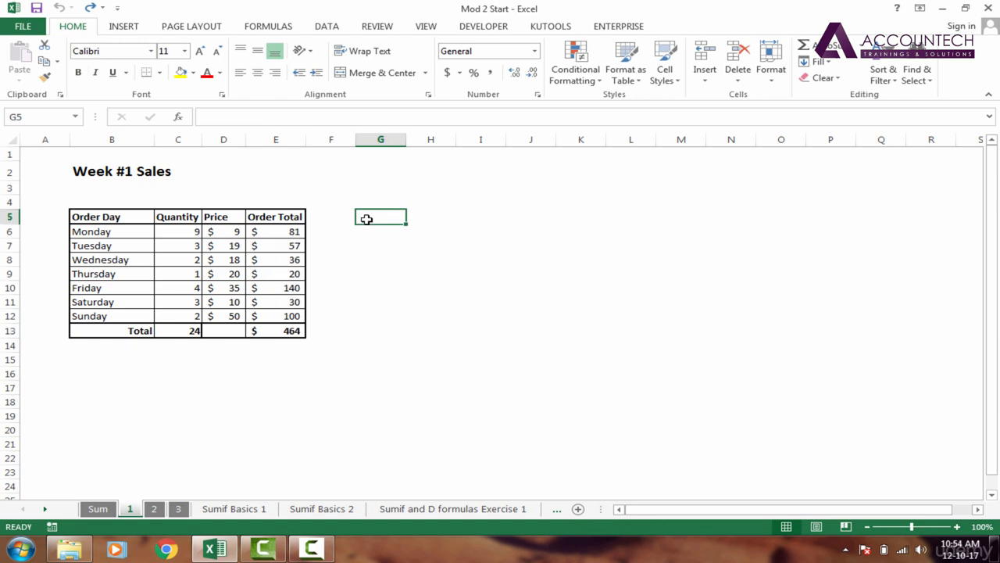
text(Alt + )
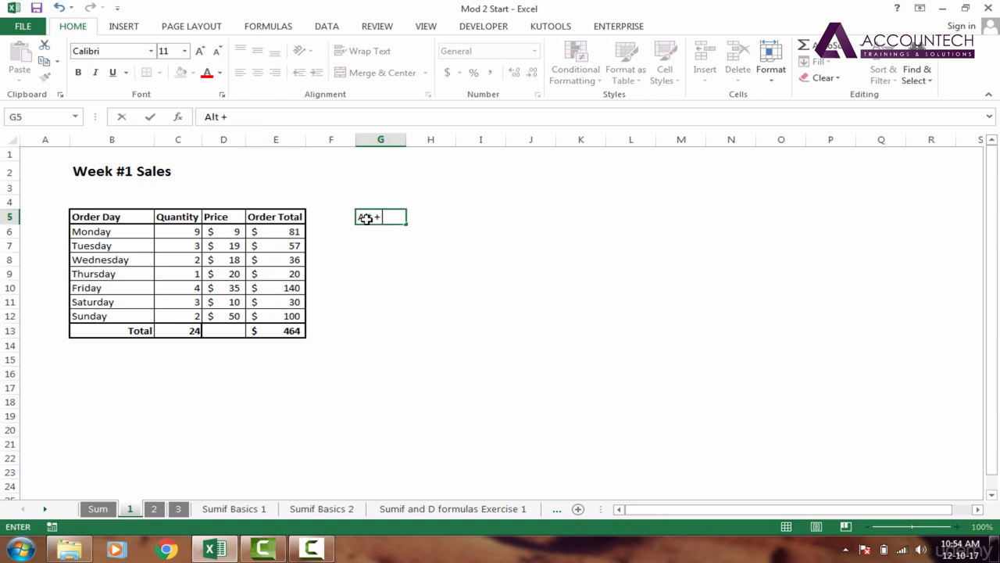
text(E + S + V)
key(Return)
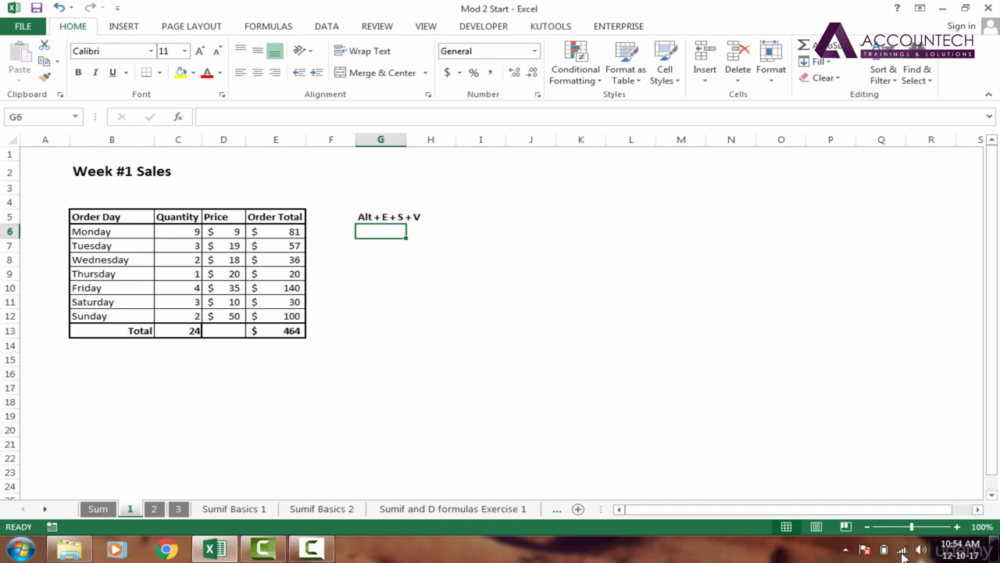
drag(911, 526, 917, 527)
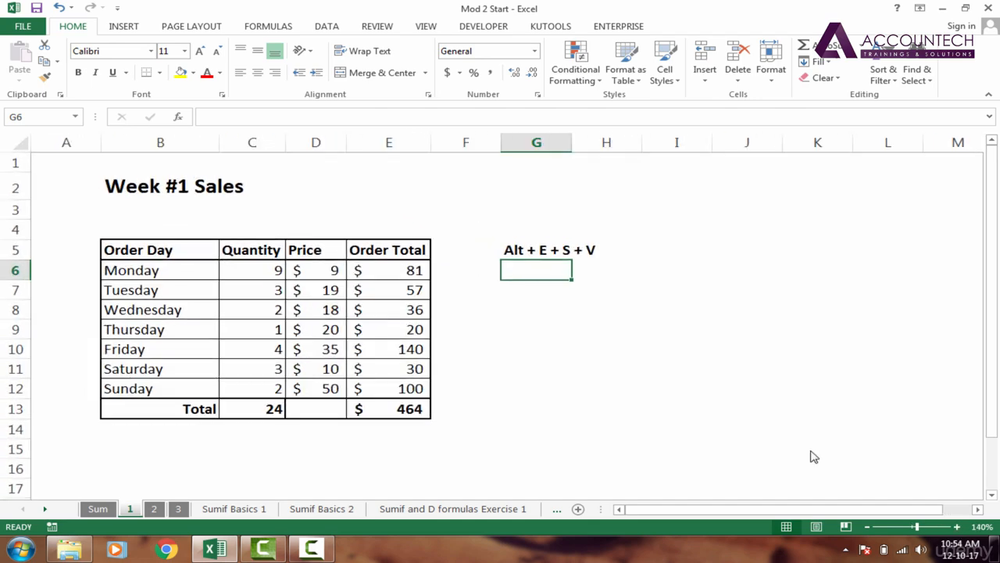
click(542, 251)
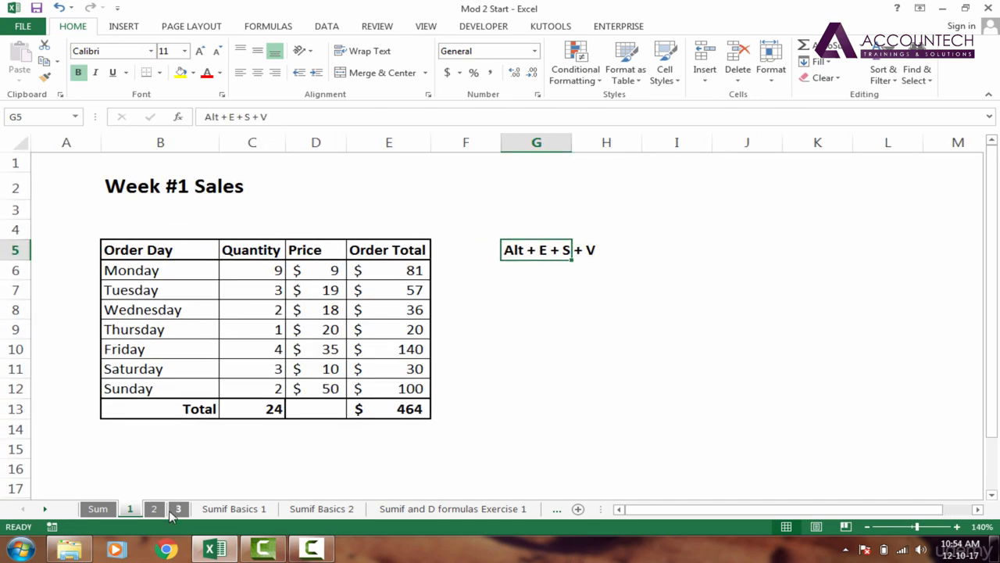
Step: Enlarge the Week #2 Sales sheet to 150%
click(154, 509)
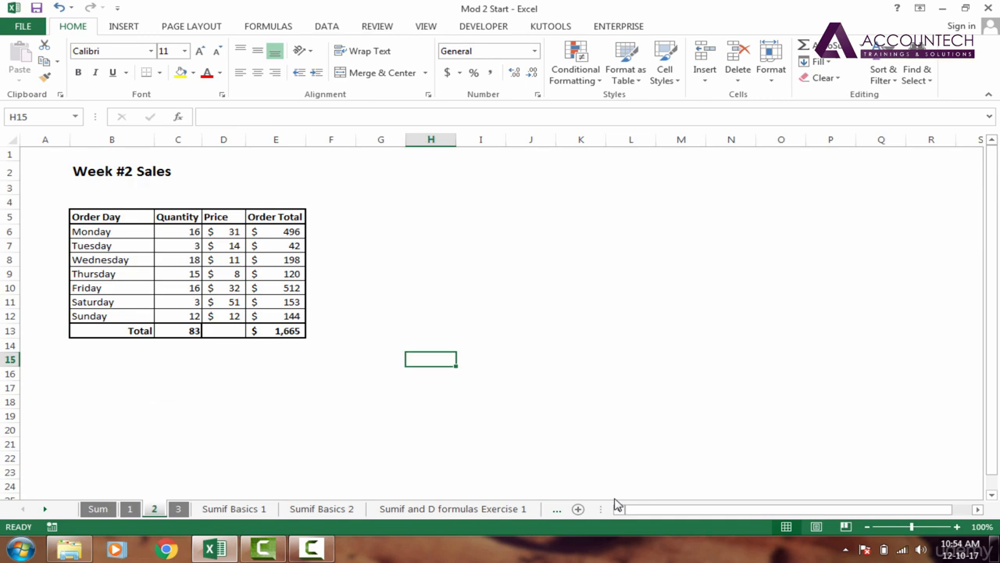
click(957, 527)
click(957, 527)
click(957, 527)
click(957, 527)
click(958, 527)
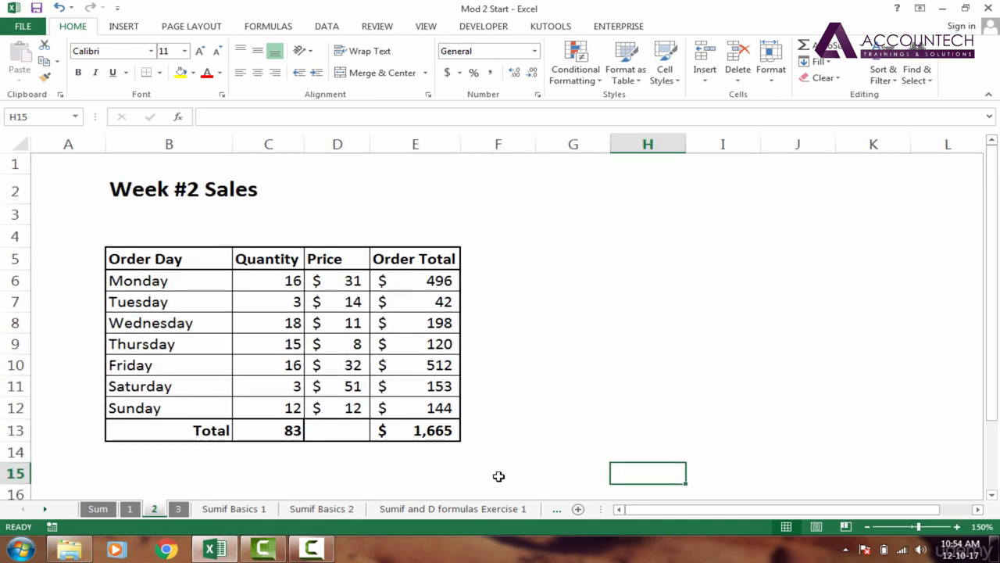
Step: Enlarge the Week #3 Sales sheet to 150%
click(178, 508)
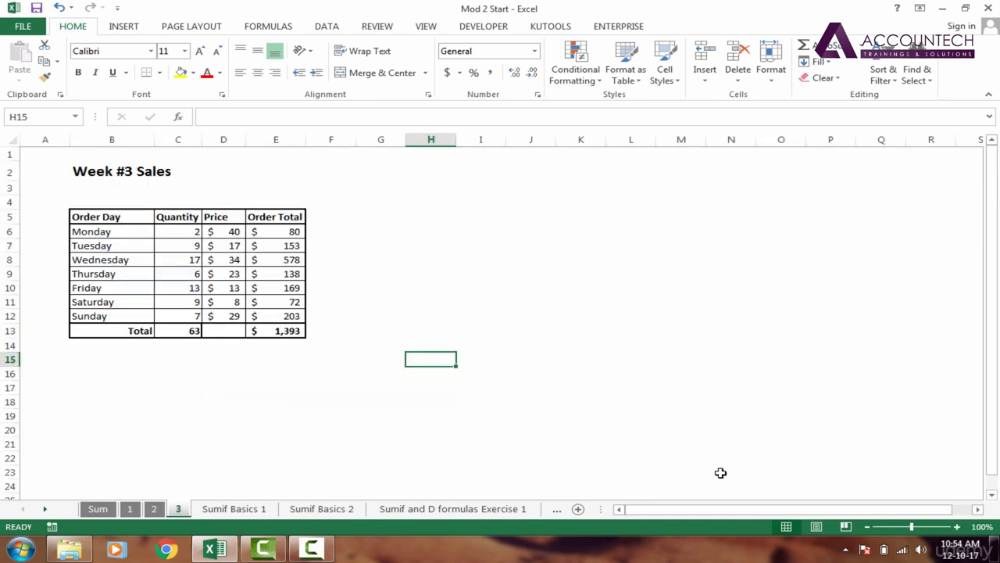
click(957, 527)
click(957, 527)
click(957, 526)
click(958, 526)
click(957, 527)
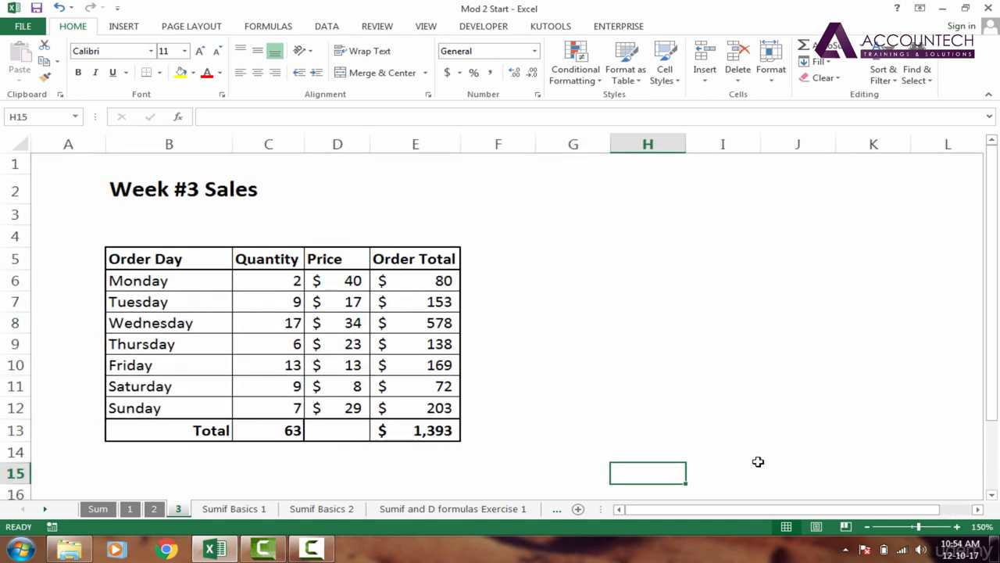
click(582, 426)
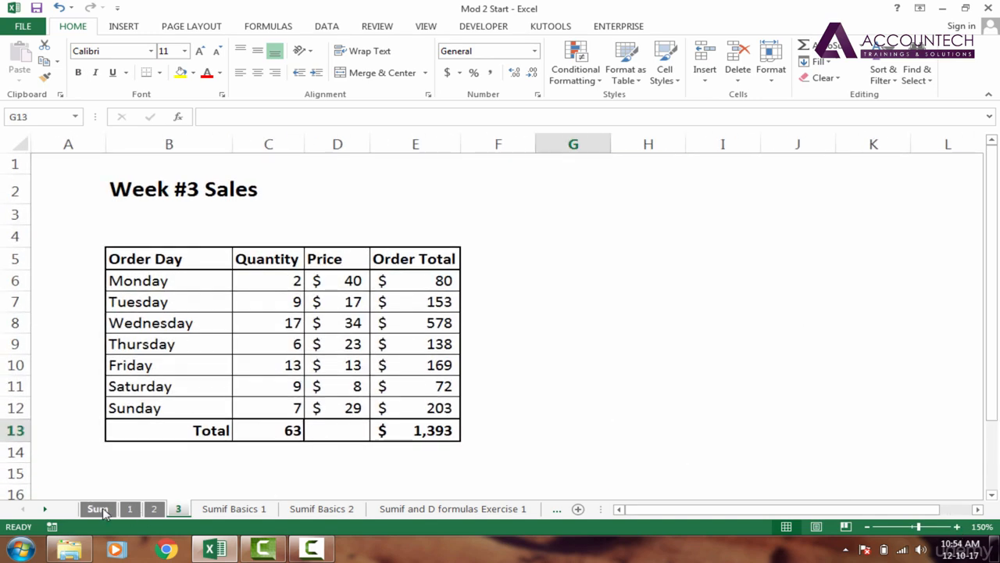
Step: Enlarge the Total Weekly Sales table on the Sum sheet to 150%
click(96, 509)
click(957, 527)
click(957, 527)
click(957, 526)
click(958, 527)
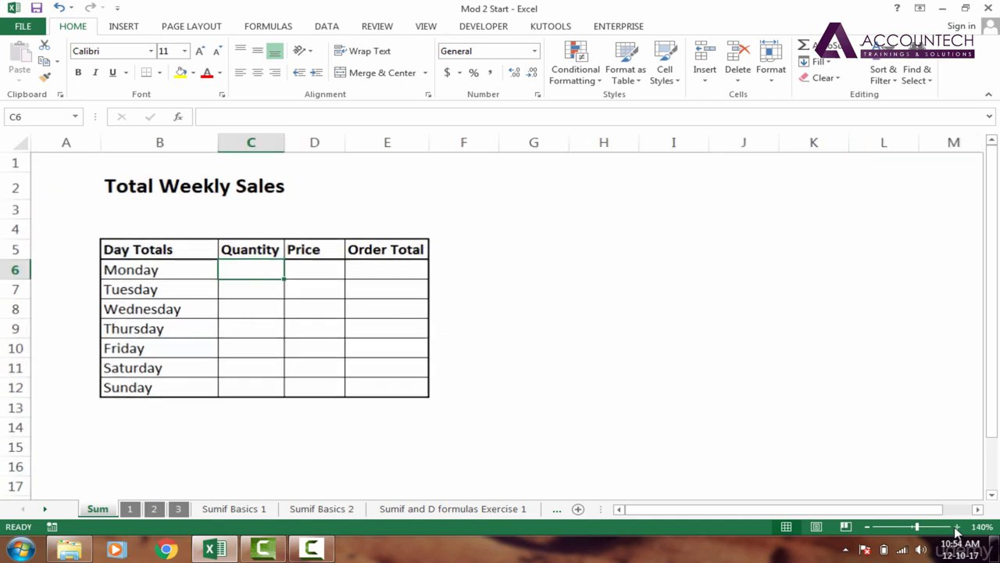
click(957, 527)
click(688, 428)
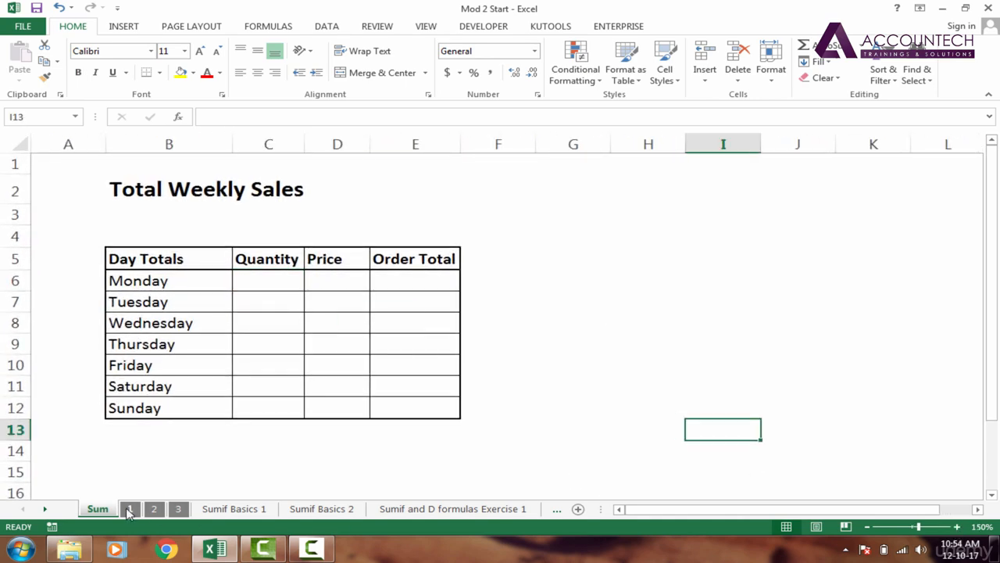
Step: Review the order days on sheet 1, Monday's quantity, price and Order Total formula, and the rest of the Order Total column
click(130, 509)
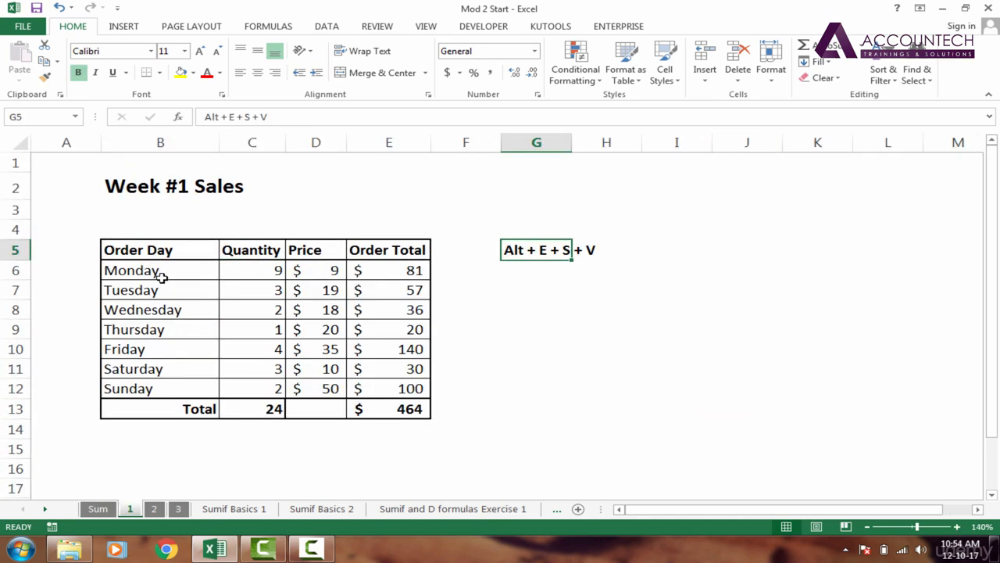
drag(162, 277, 169, 391)
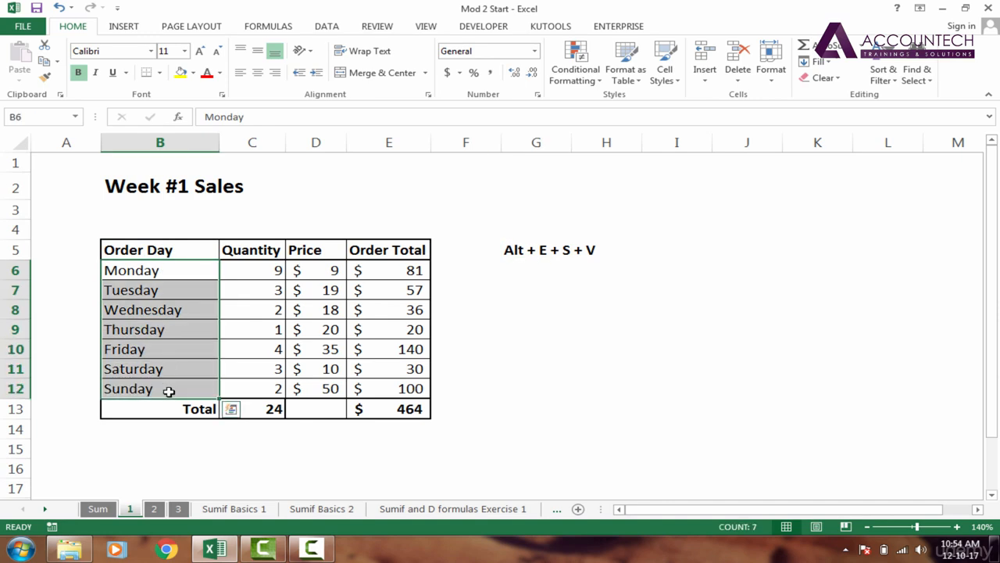
click(276, 268)
click(321, 270)
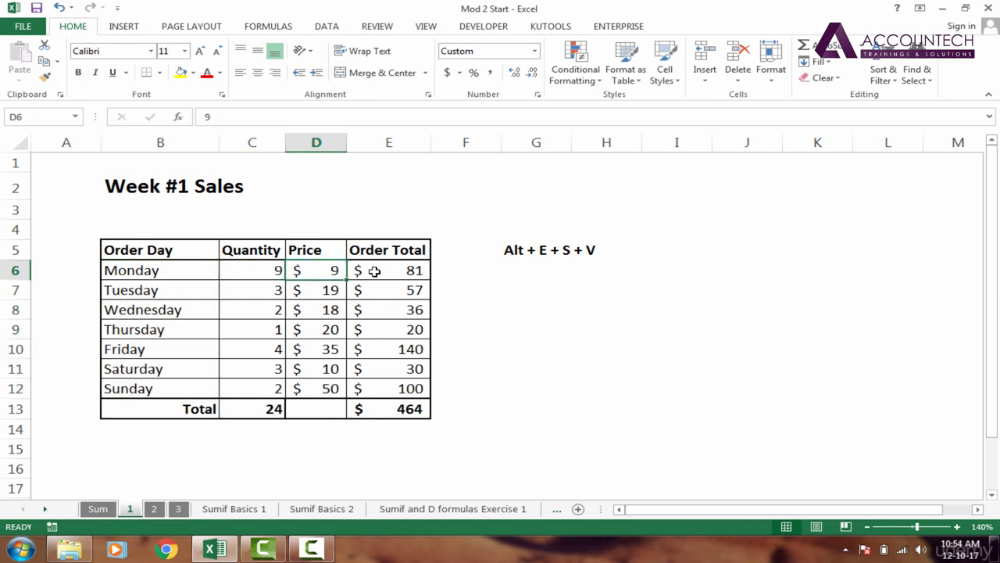
click(414, 271)
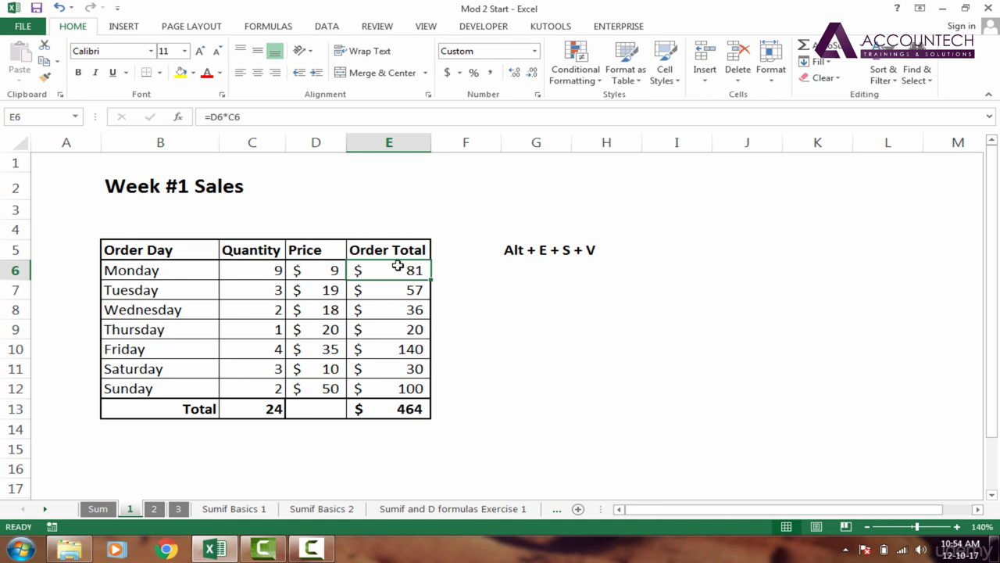
drag(397, 263, 399, 410)
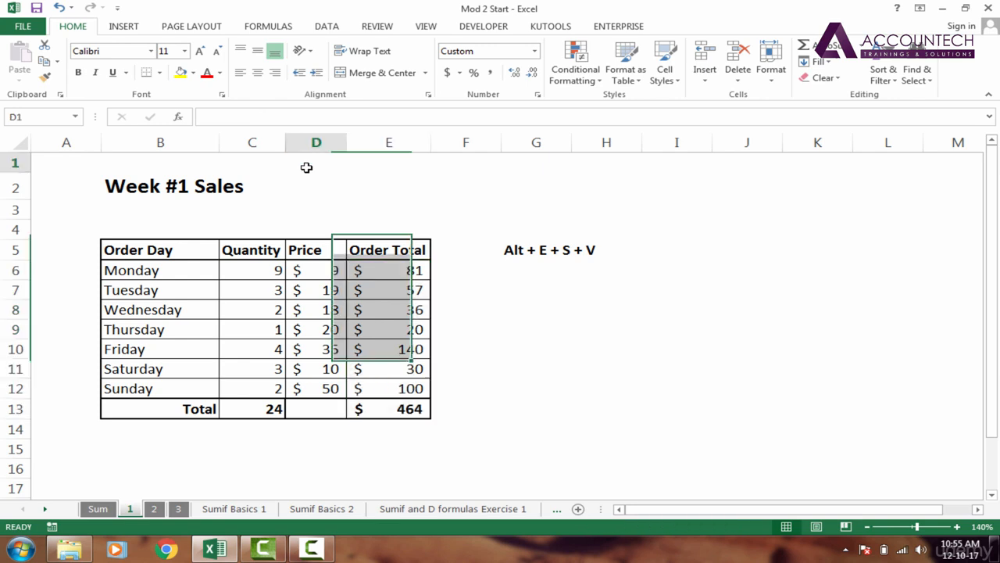
Step: Group sheets 1, 2 and 3, keeping sheet 1 active
click(306, 167)
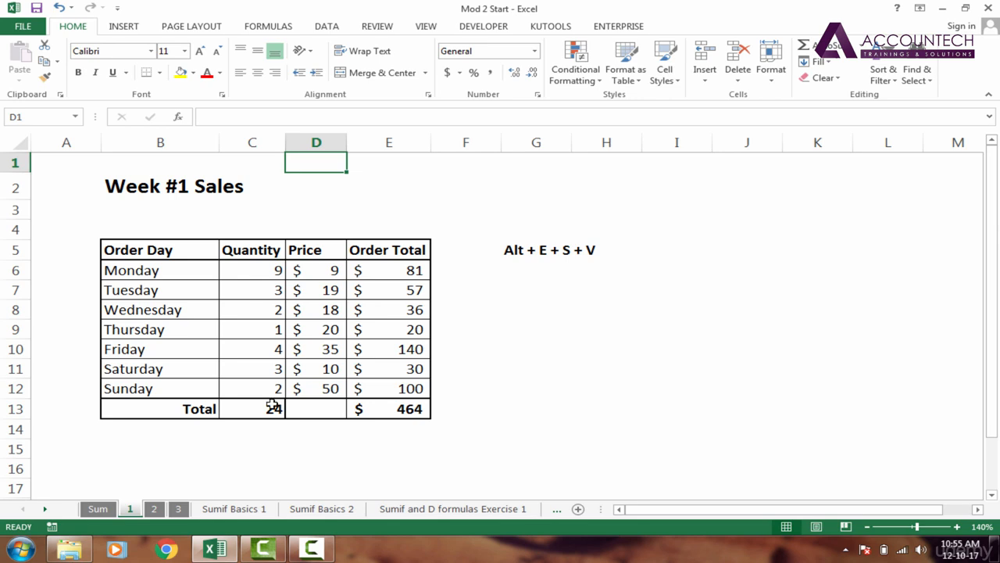
click(354, 335)
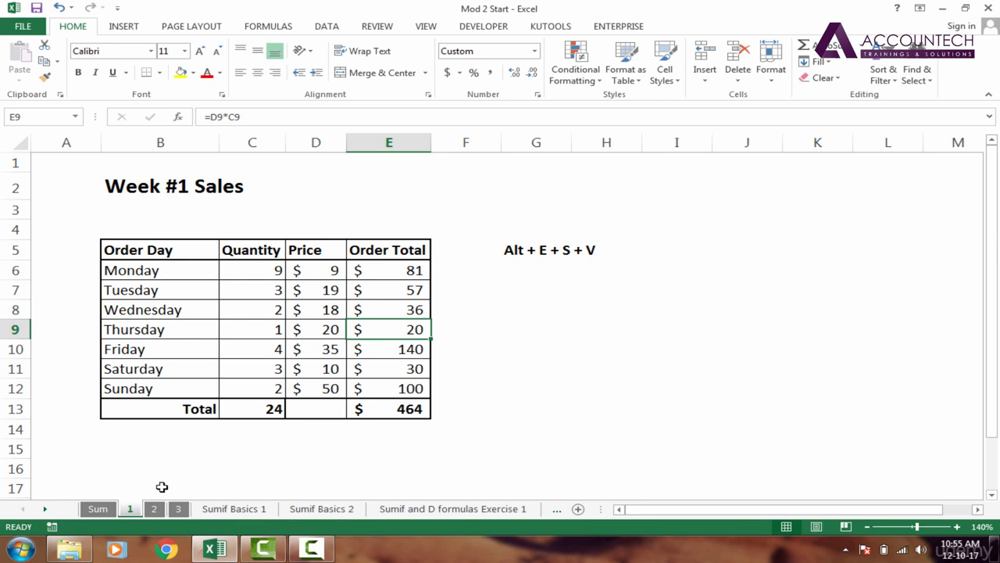
shift+click(180, 508)
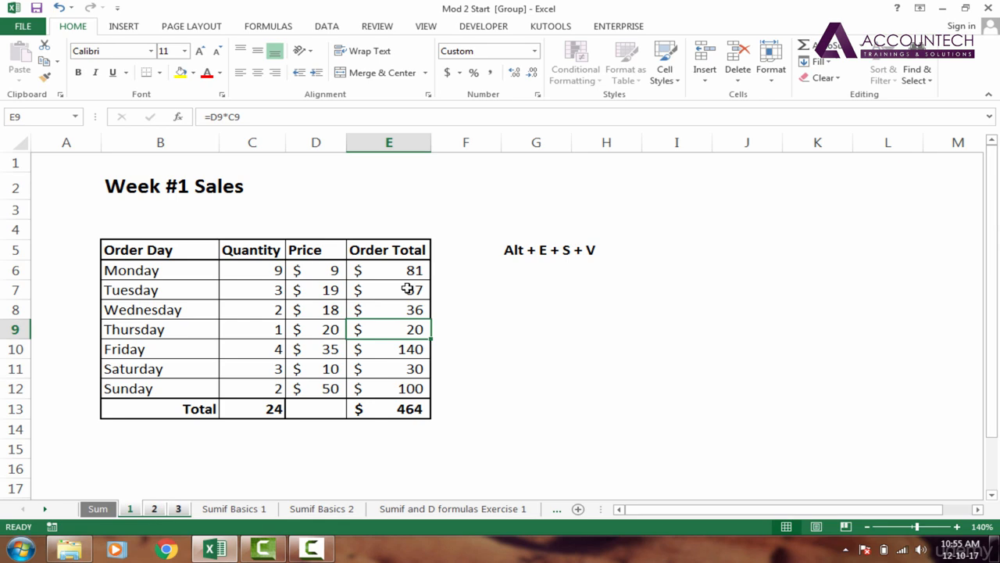
Step: Try to paste the entire column E over itself as values on the grouped sheets, undo it, and check Monday's Order Total formula
right_click(397, 143)
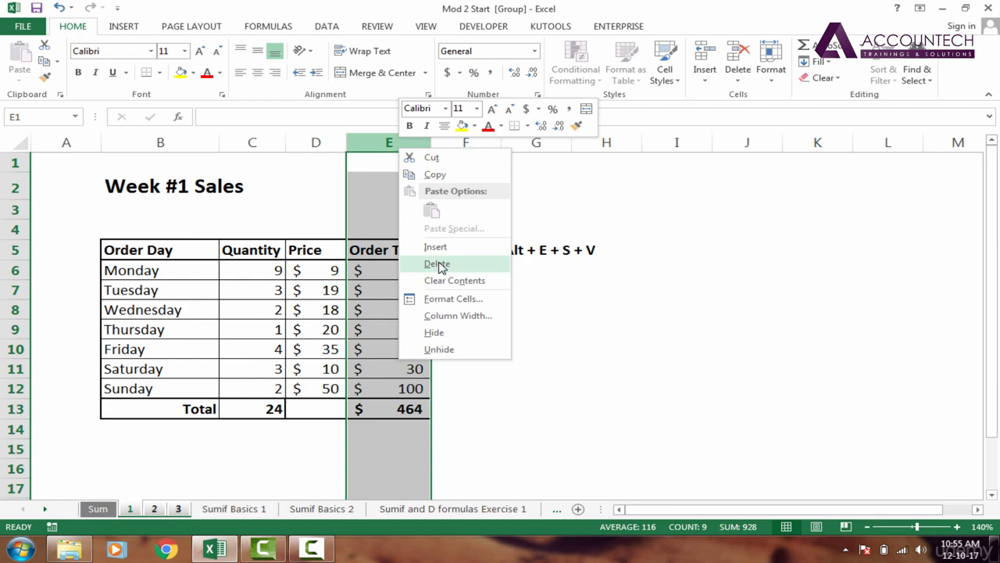
click(435, 174)
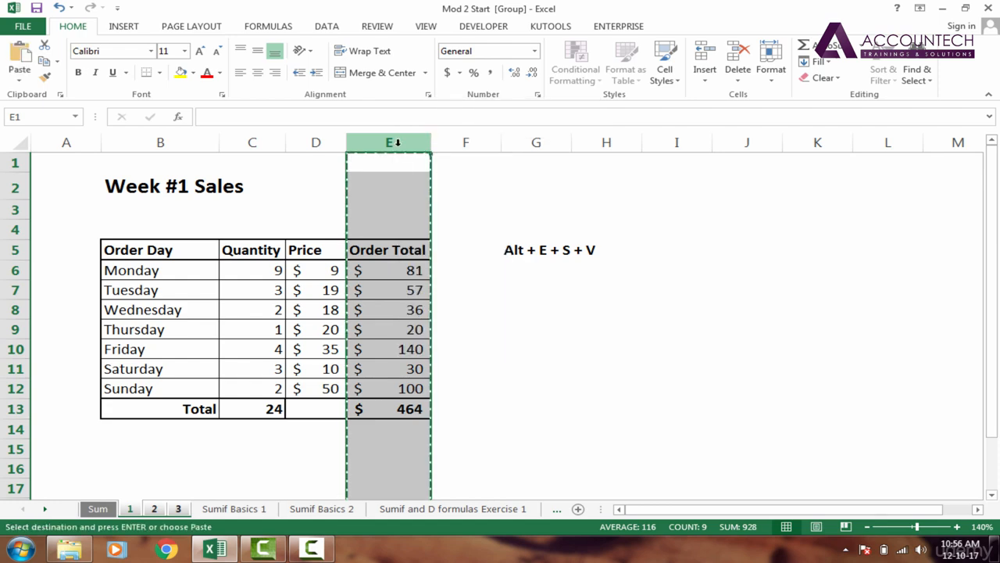
right_click(398, 144)
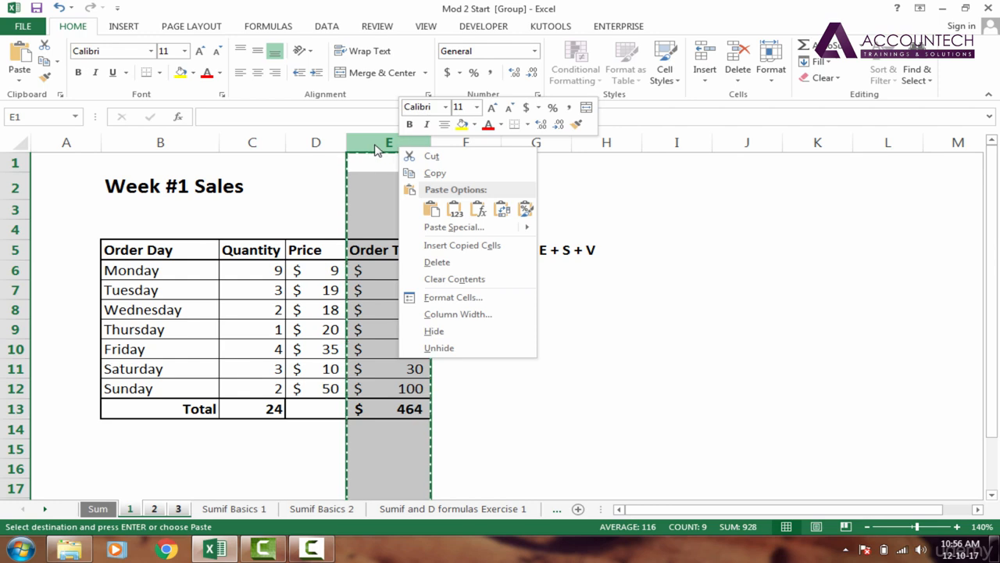
right_click(376, 142)
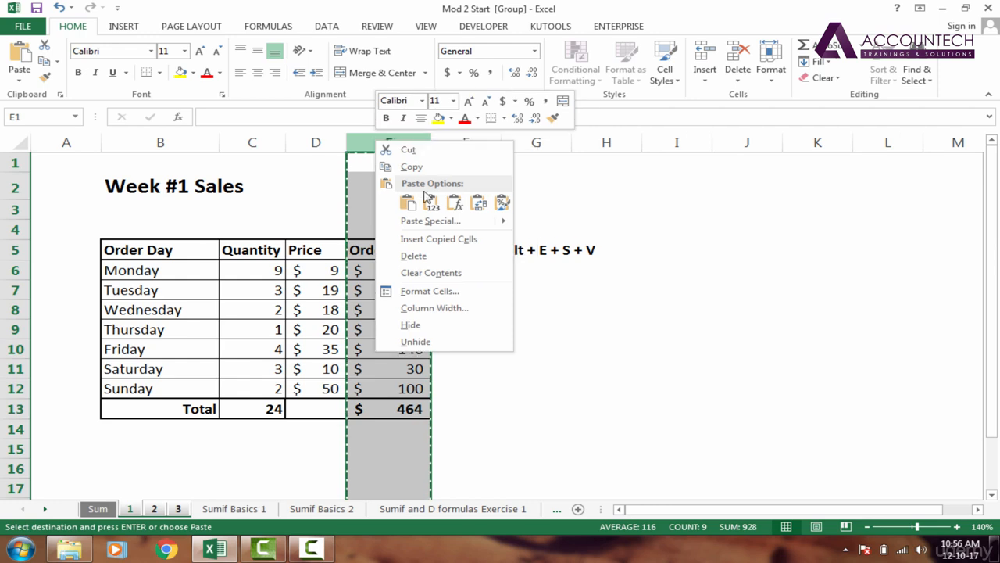
click(431, 221)
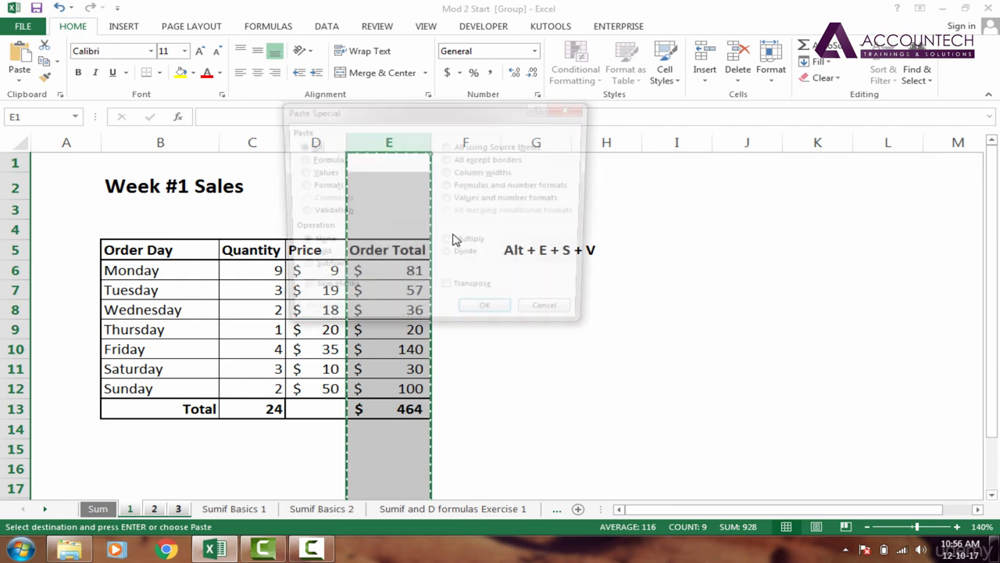
click(304, 173)
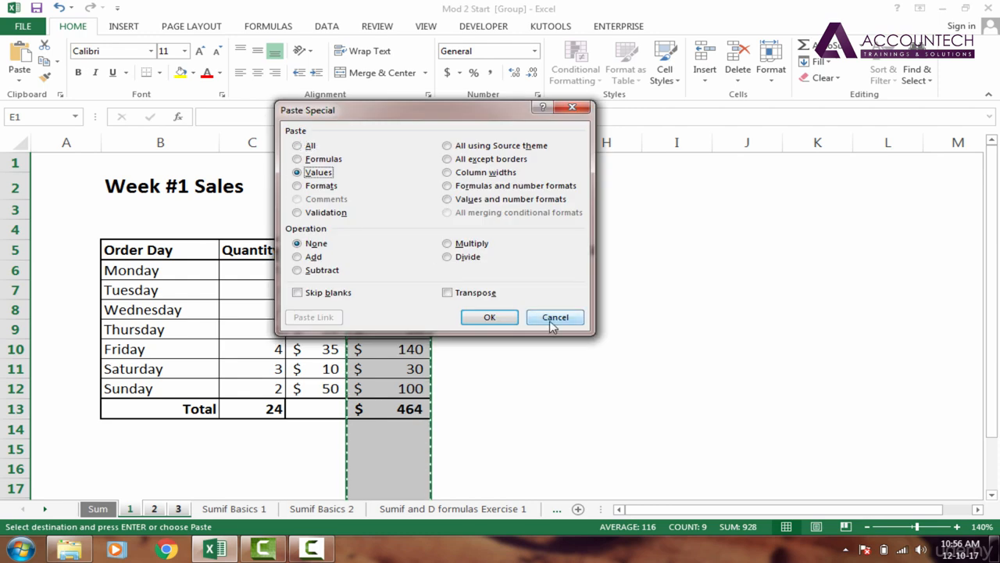
click(509, 317)
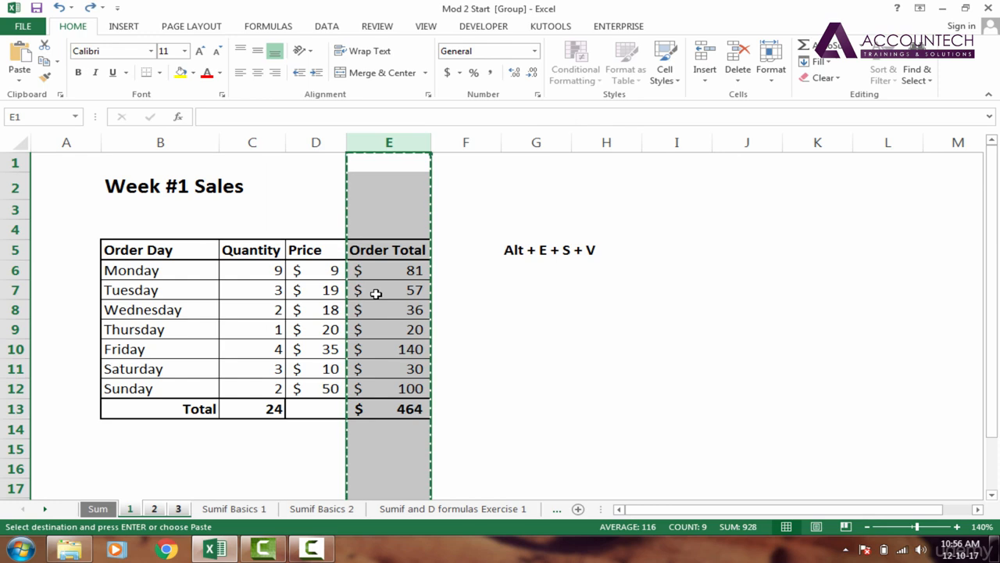
key(Escape)
click(407, 269)
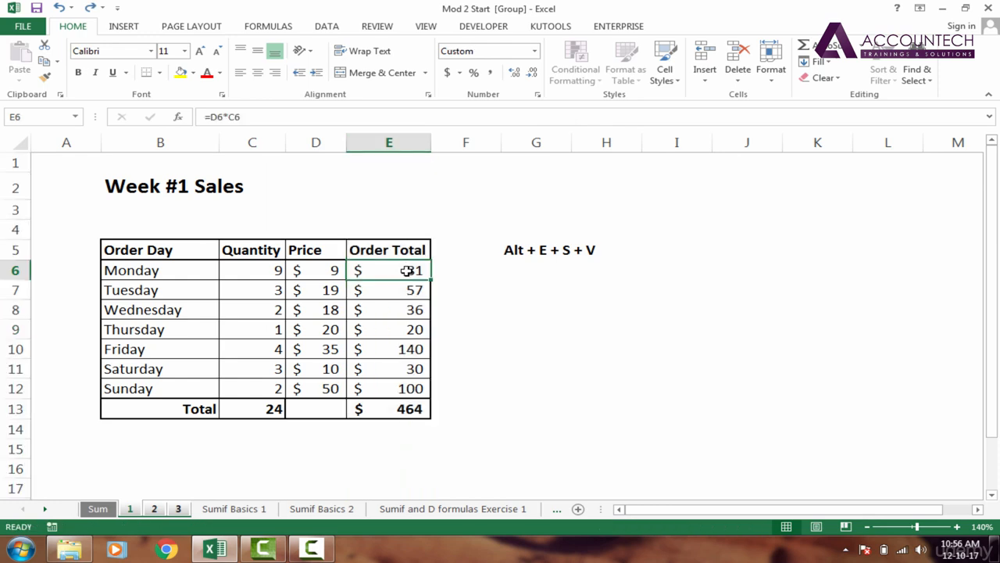
Step: Replace the Order Total formulas in E5:E13 with their values across the grouped sheets using Paste Special Values, and check Monday's cell
click(401, 252)
key(ctrl+shift+Down)
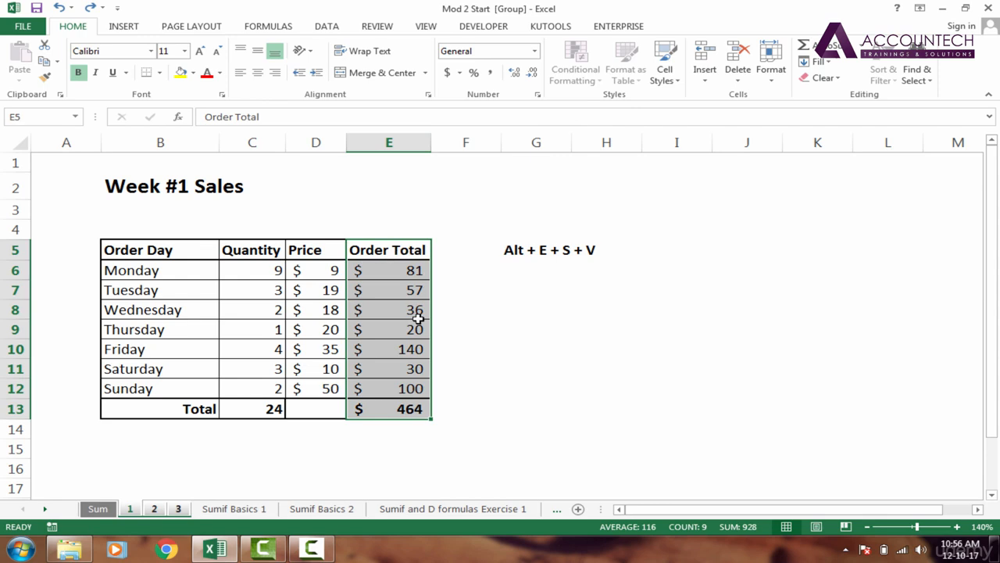
key(ctrl+c)
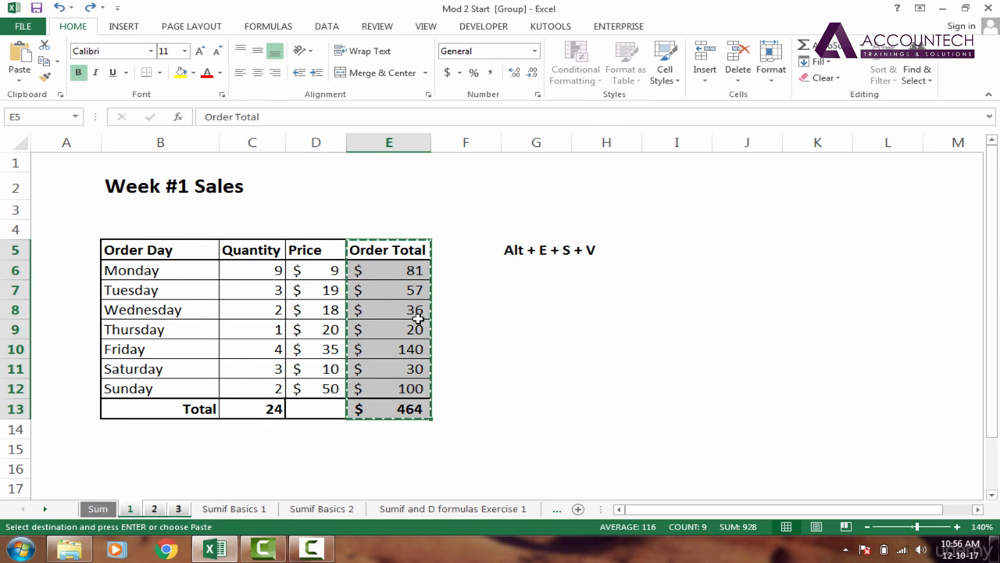
key(alt+e)
key(s)
key(v)
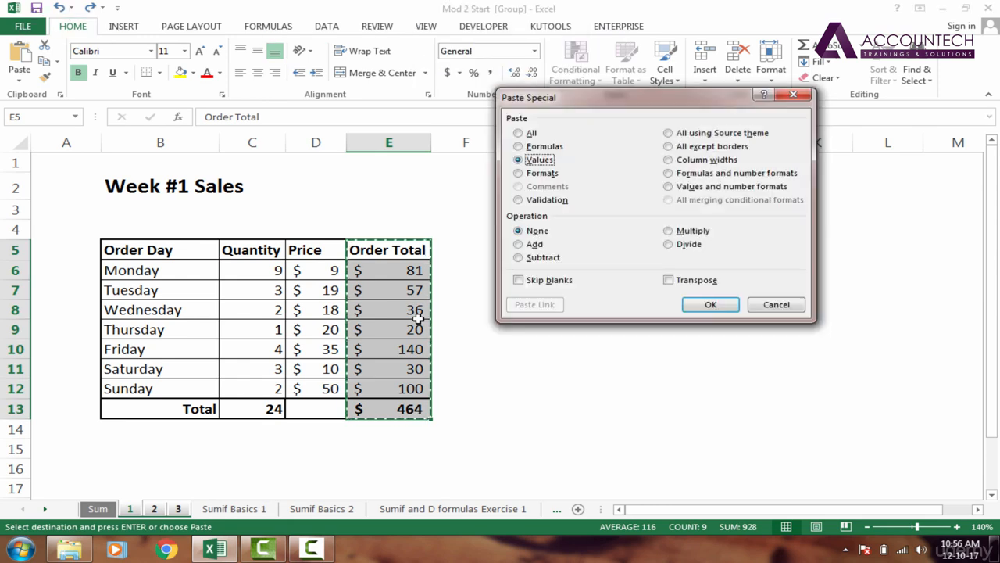
key(Return)
click(404, 274)
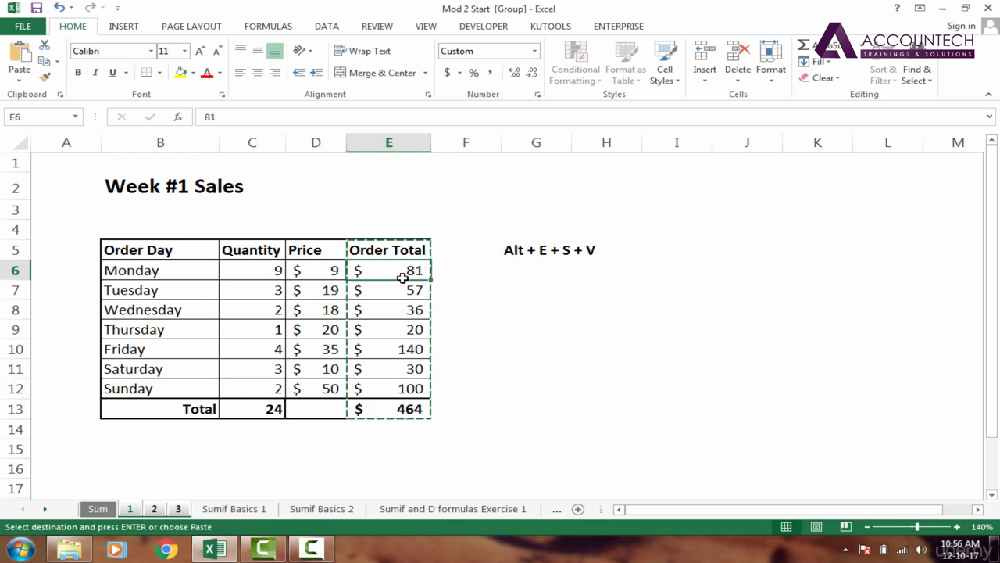
Step: Clear the copy selection and delete the Price column across grouped sheets 1, 2 and 3
click(390, 250)
key(Escape)
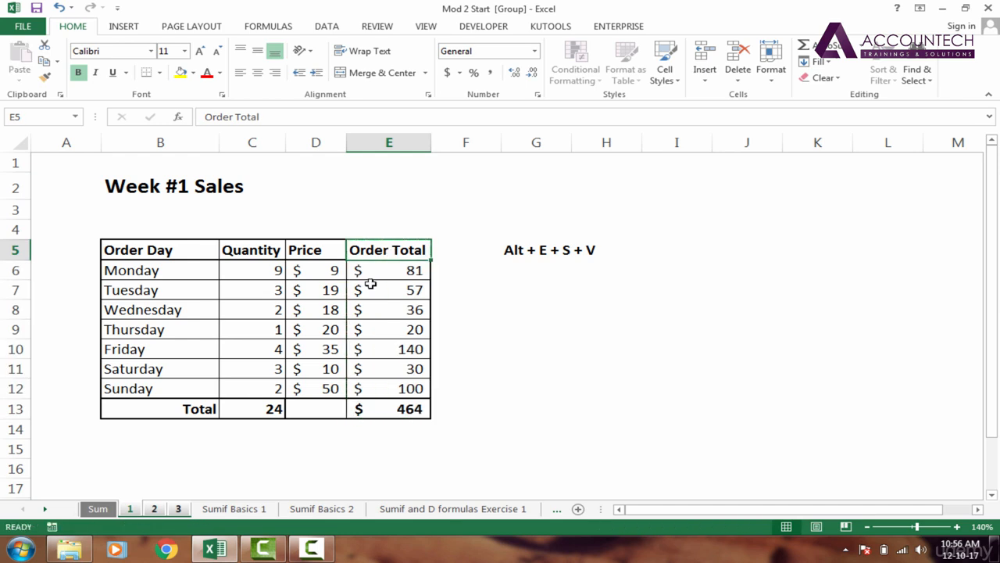
click(321, 144)
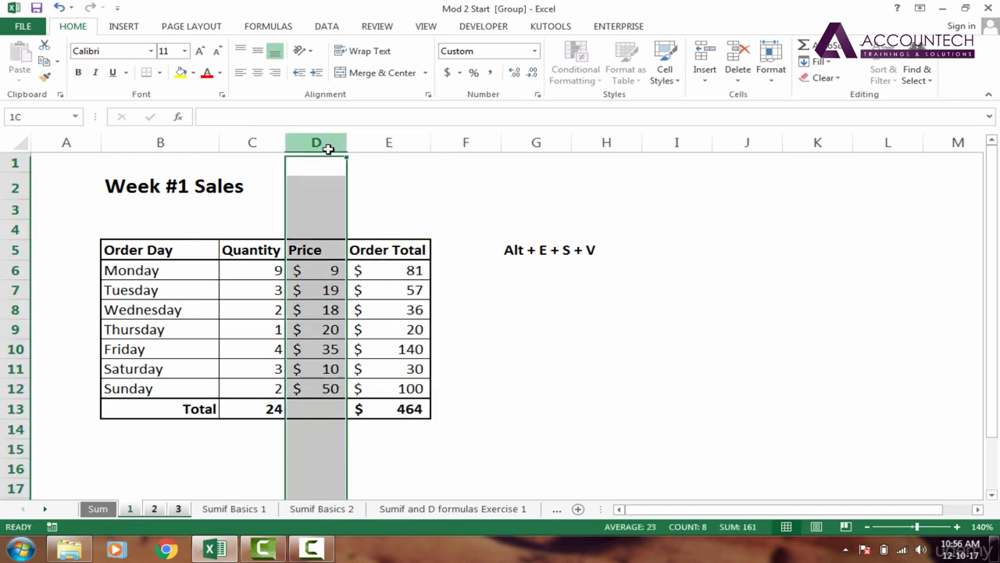
right_click(331, 148)
click(369, 265)
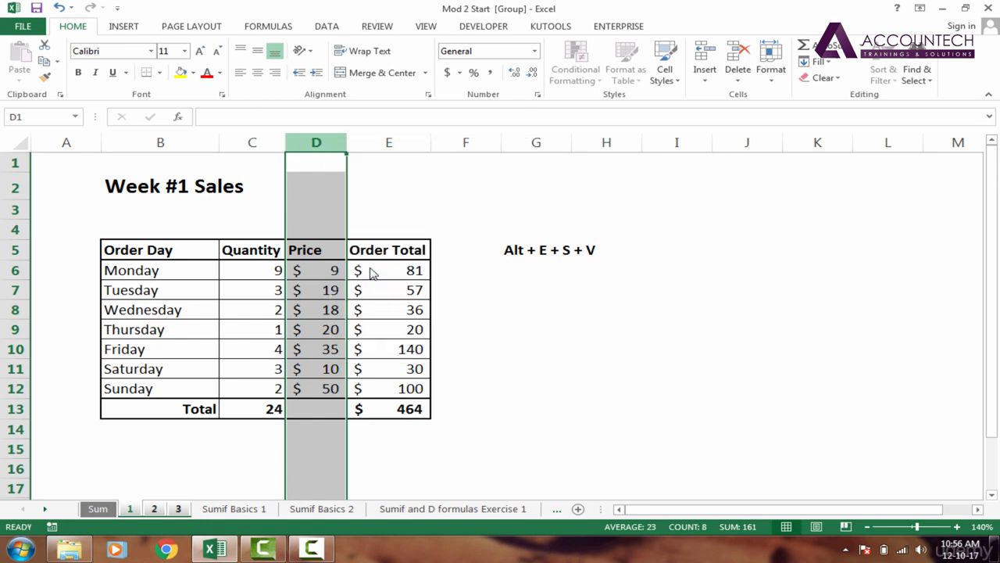
click(317, 289)
click(268, 287)
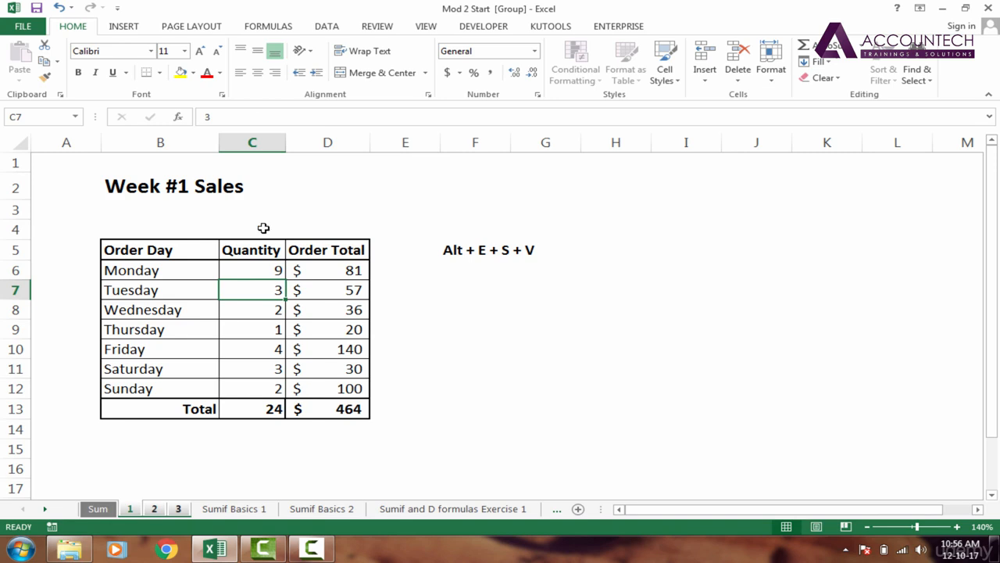
Step: Check on sheets 2 and 3 that the Price column is gone and the Order Total cells hold plain values
click(155, 509)
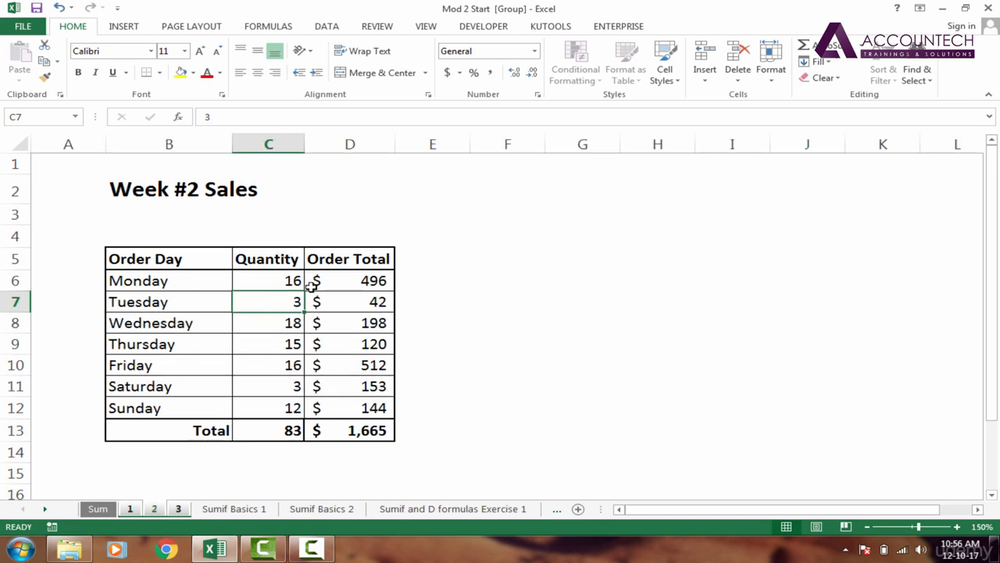
click(359, 280)
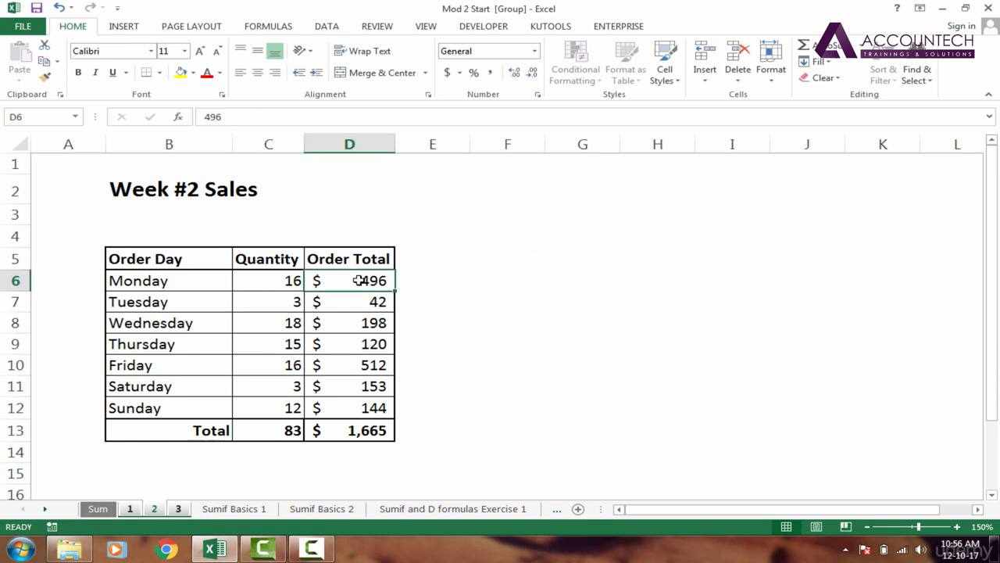
click(373, 367)
click(377, 308)
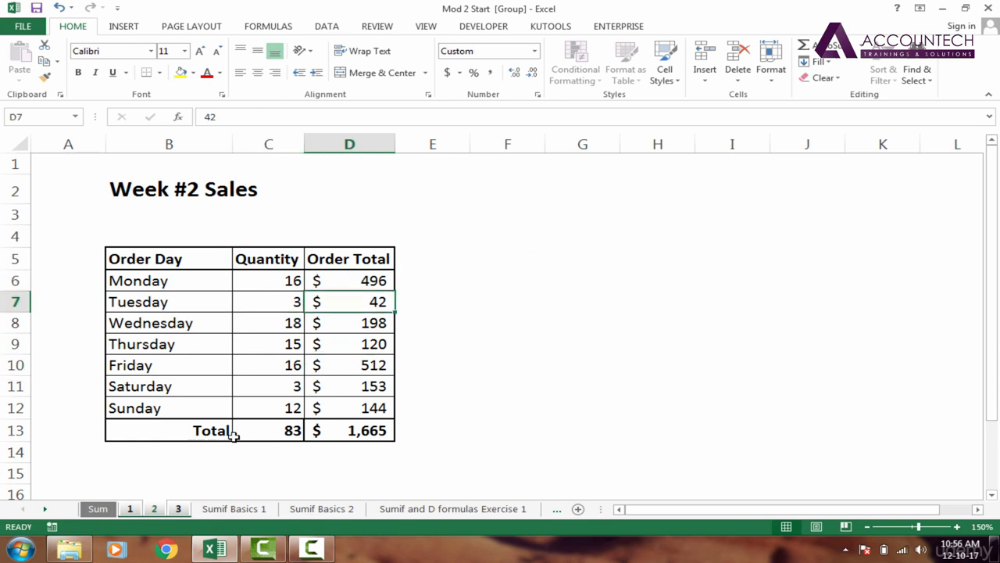
click(179, 512)
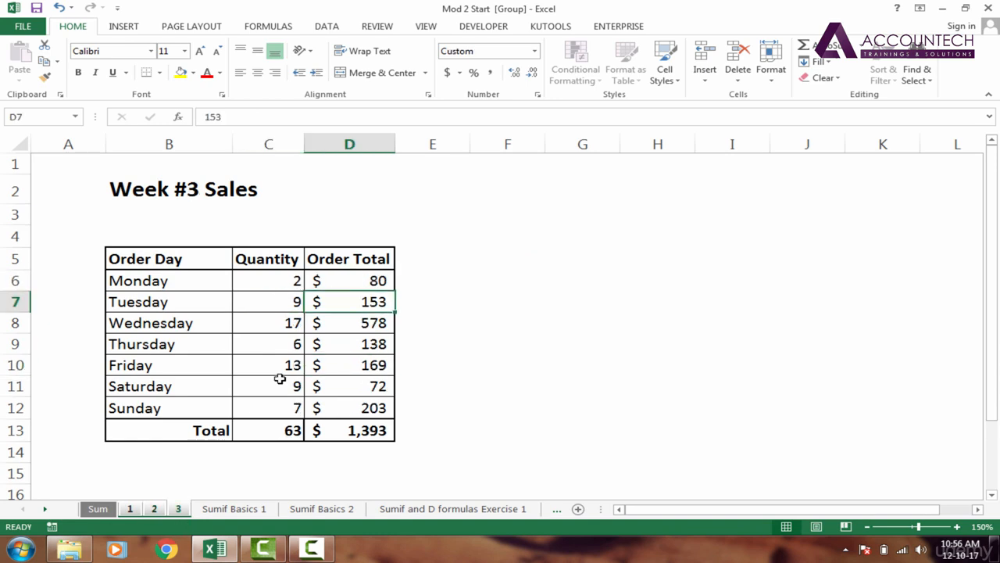
click(354, 280)
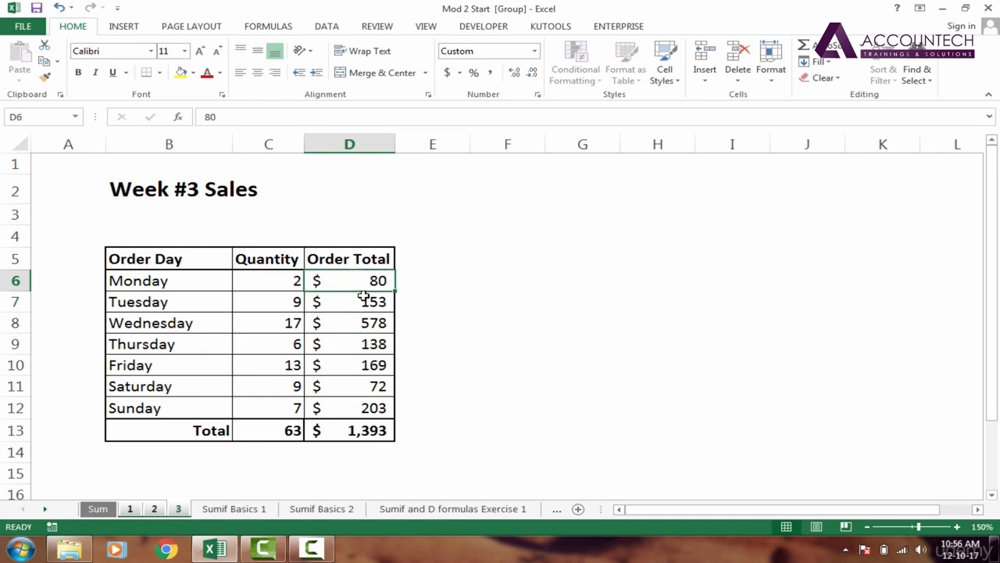
click(363, 322)
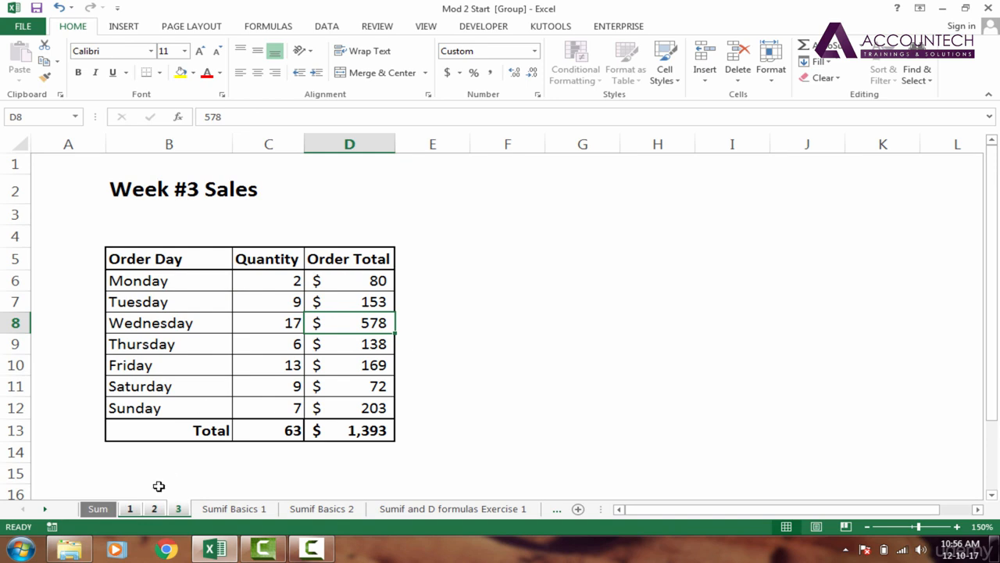
Step: Fill the header row B5:D5 with light green across the grouped sheets, working from sheet 1
click(130, 508)
click(148, 249)
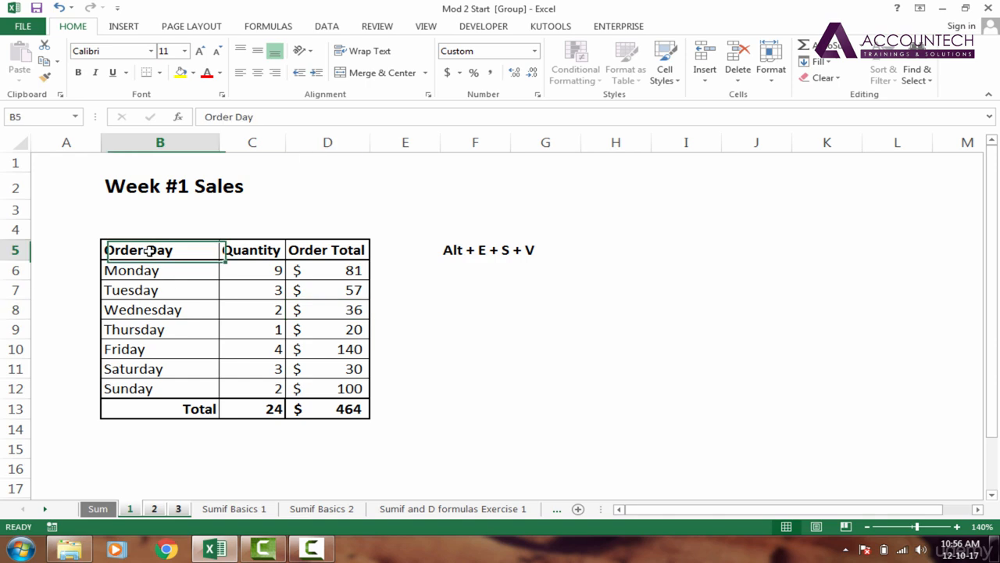
key(ctrl+shift+Right)
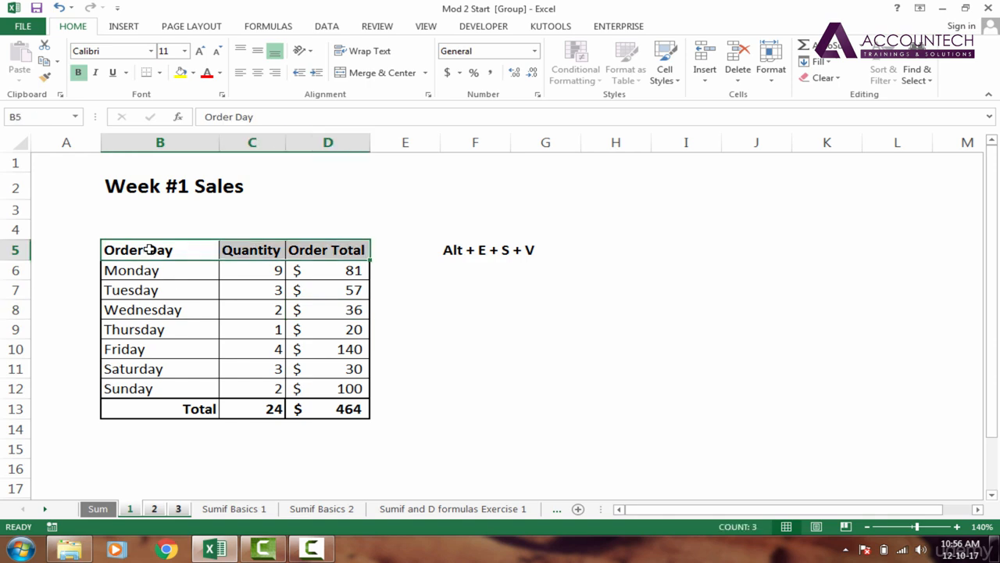
click(193, 73)
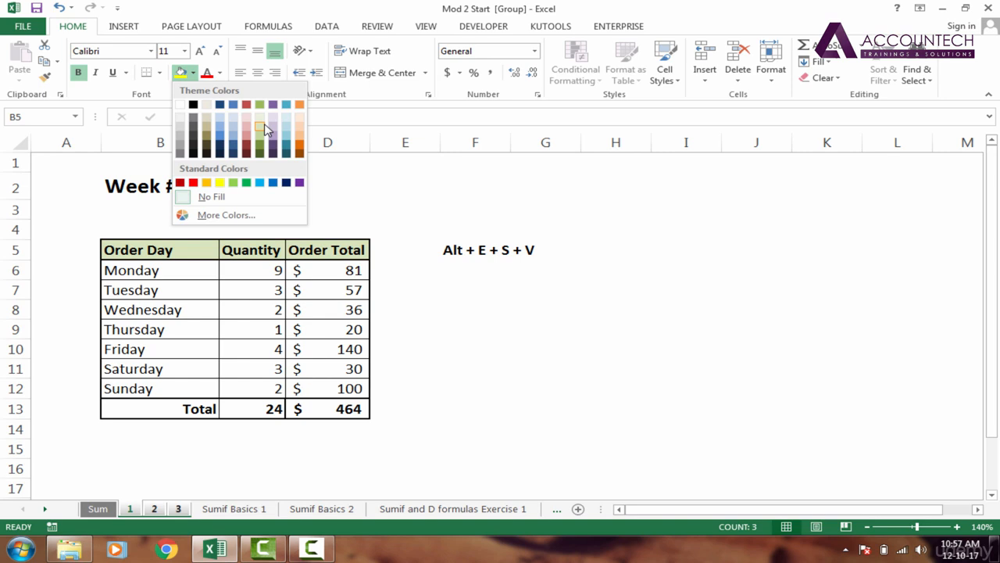
click(266, 129)
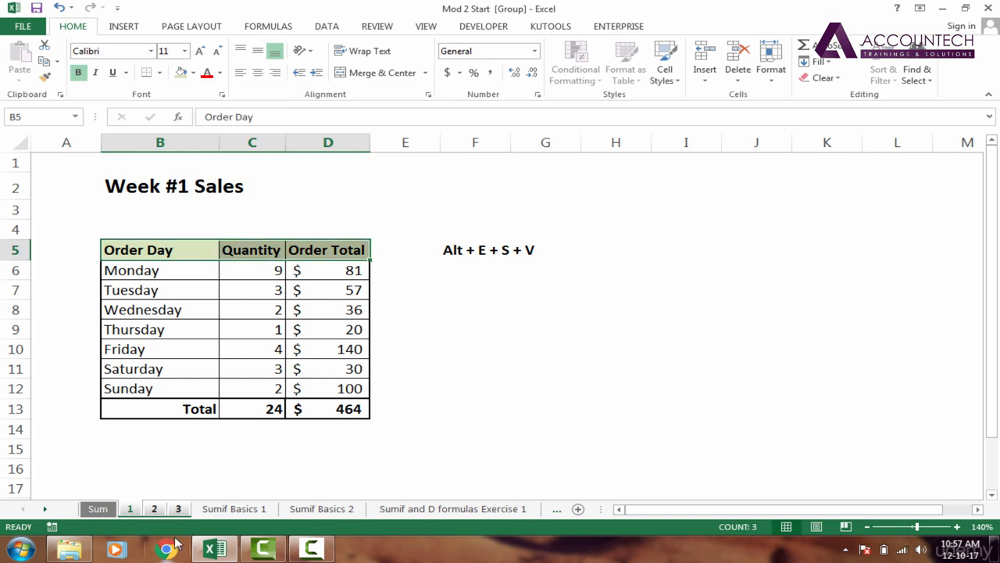
Step: Compare the header row fill on sheets 1, 2 and 3 while they are grouped
click(154, 509)
click(177, 509)
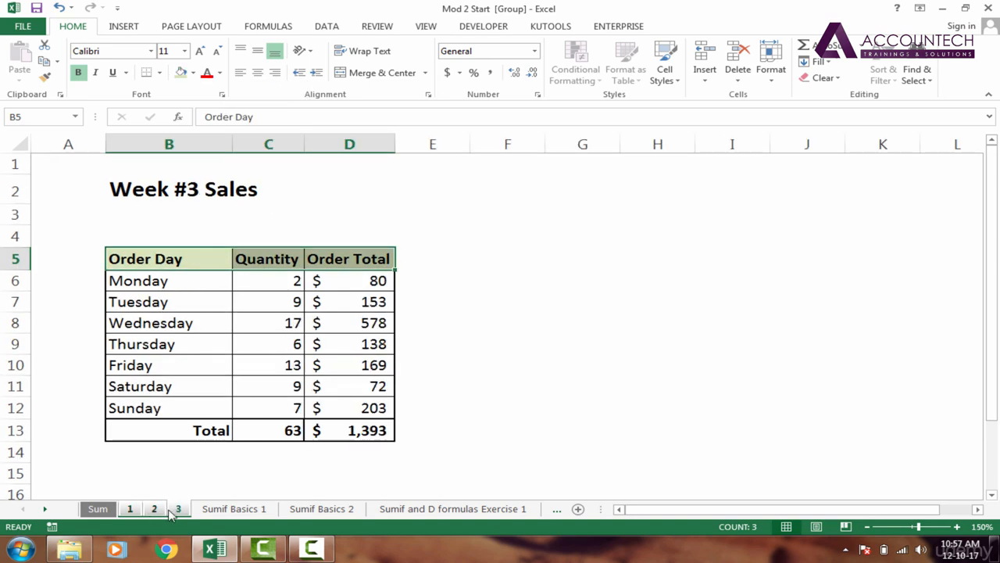
click(154, 509)
click(129, 508)
click(154, 509)
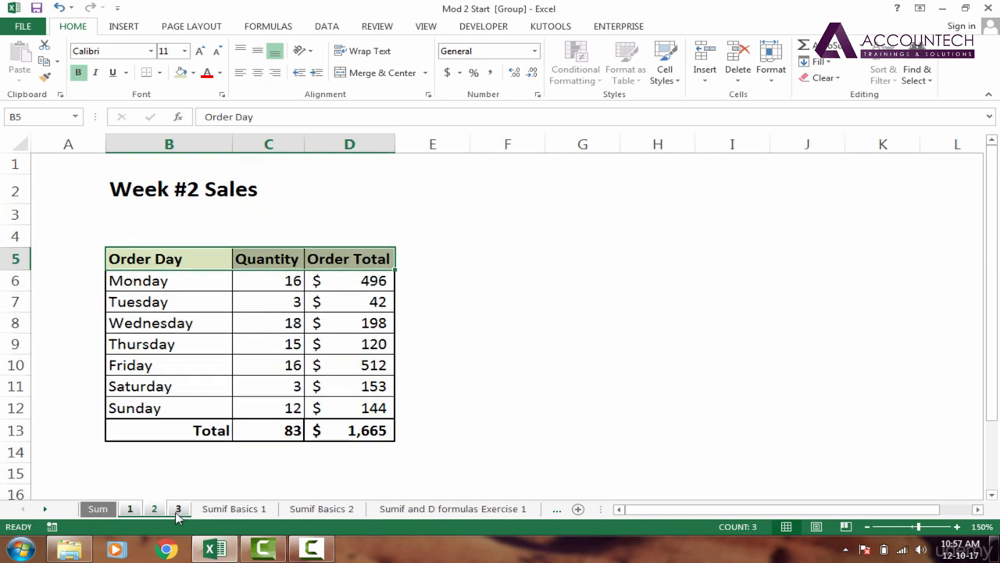
click(178, 509)
click(239, 416)
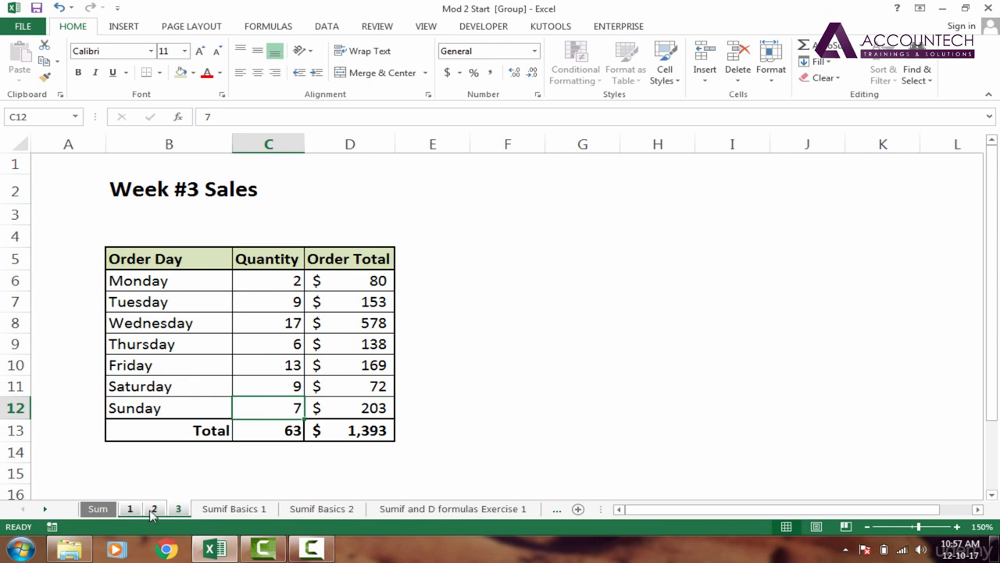
Step: Ungroup the weekly sheets by switching to Sumif Basics 1, and revisit sheets 3 and 2 individually
ctrl+click(234, 509)
click(234, 509)
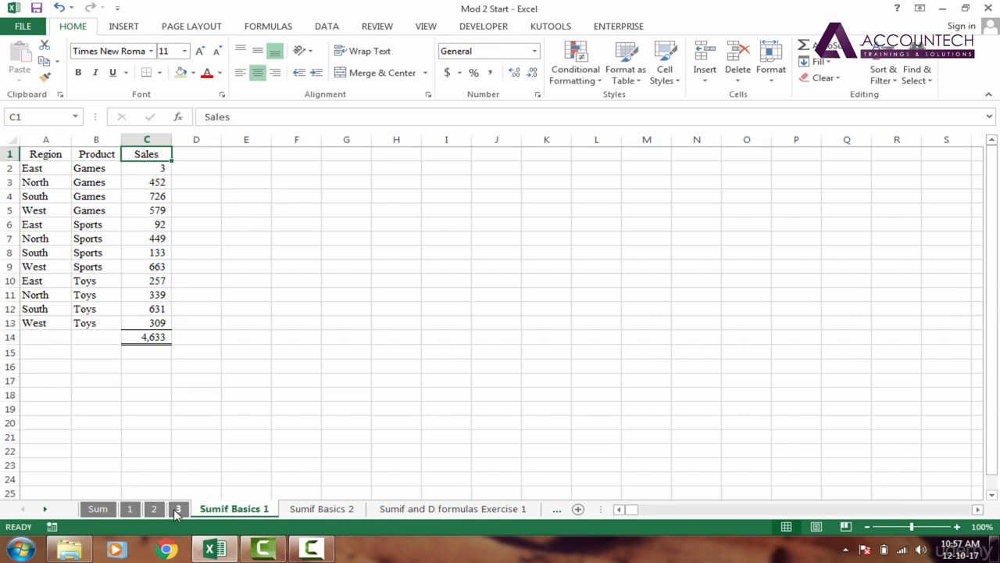
click(177, 510)
click(154, 510)
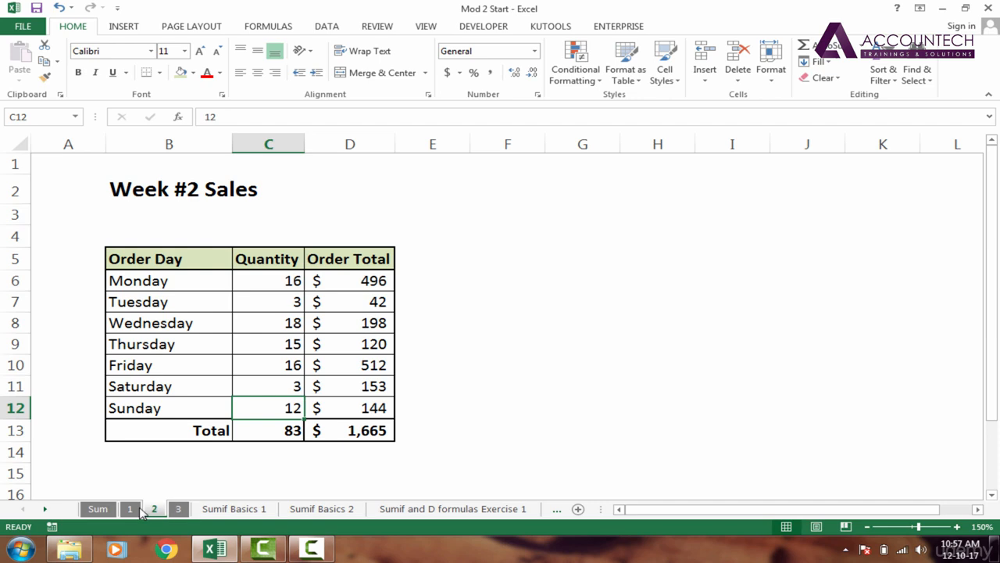
Step: Set the tab color of sheet 1 to dark gray
click(130, 510)
right_click(130, 510)
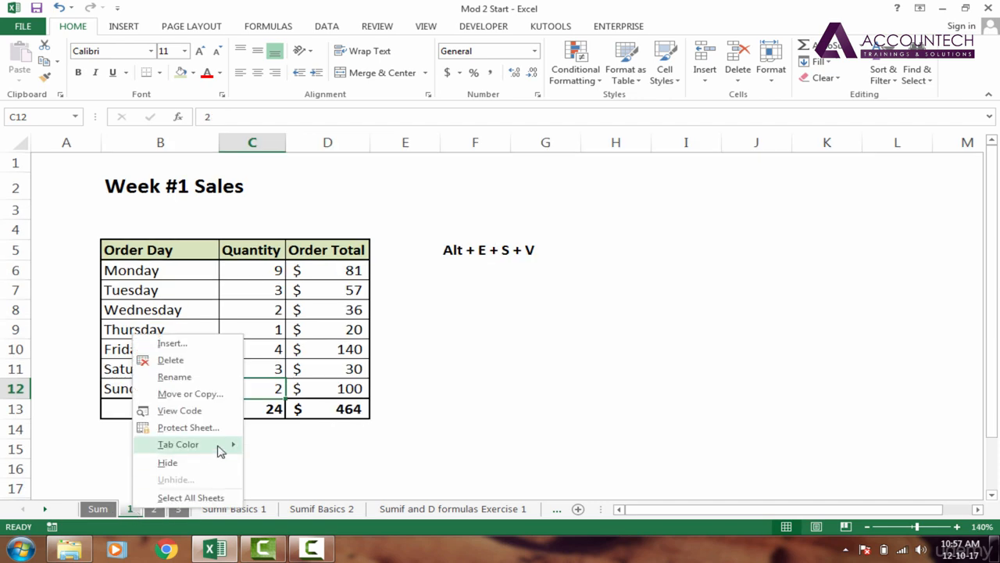
mouse_move(226, 447)
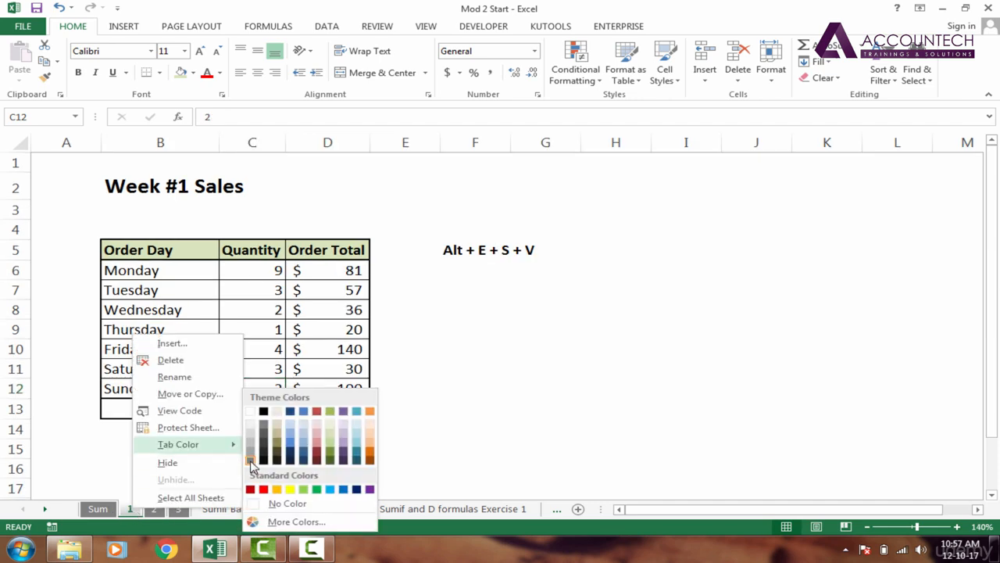
click(250, 464)
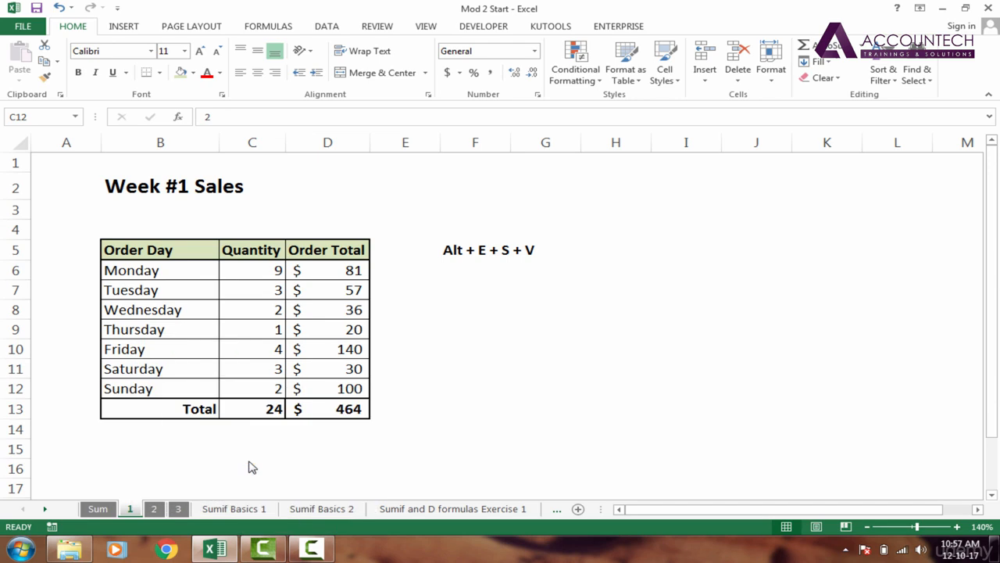
Step: Set the tab color of the Sumif Basics 1 sheet to light purple and check it from Sumif Basics 2
click(233, 509)
right_click(260, 516)
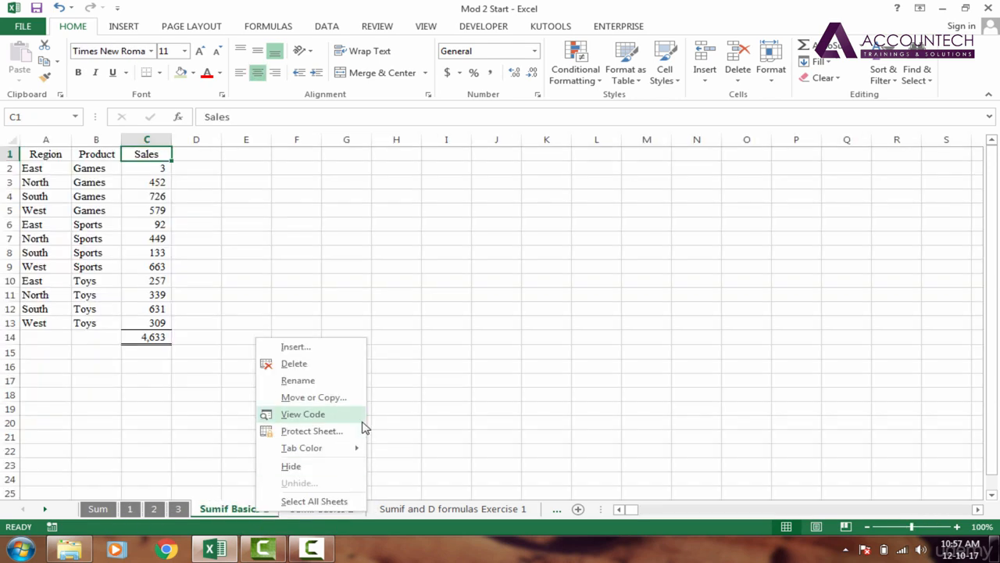
mouse_move(352, 452)
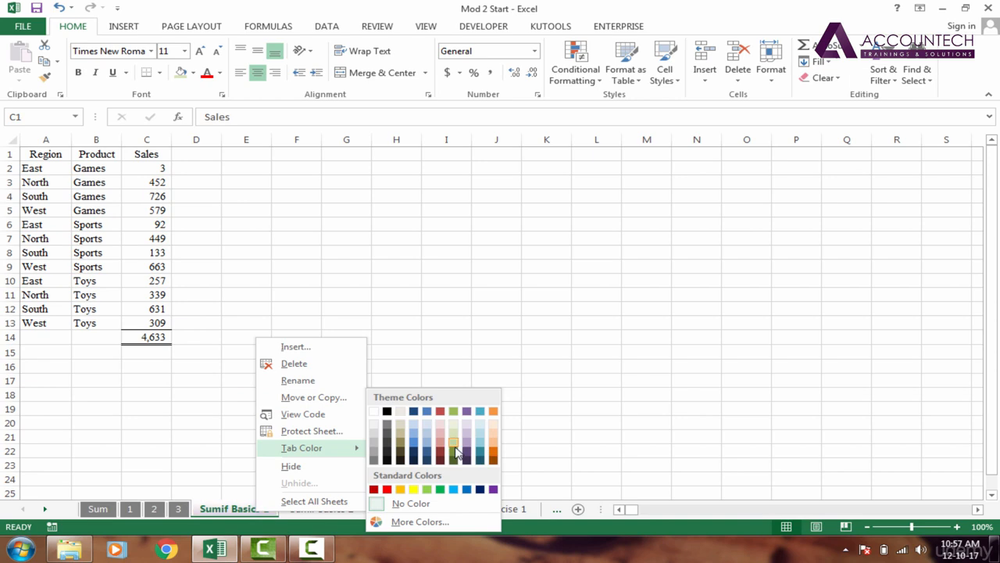
click(469, 449)
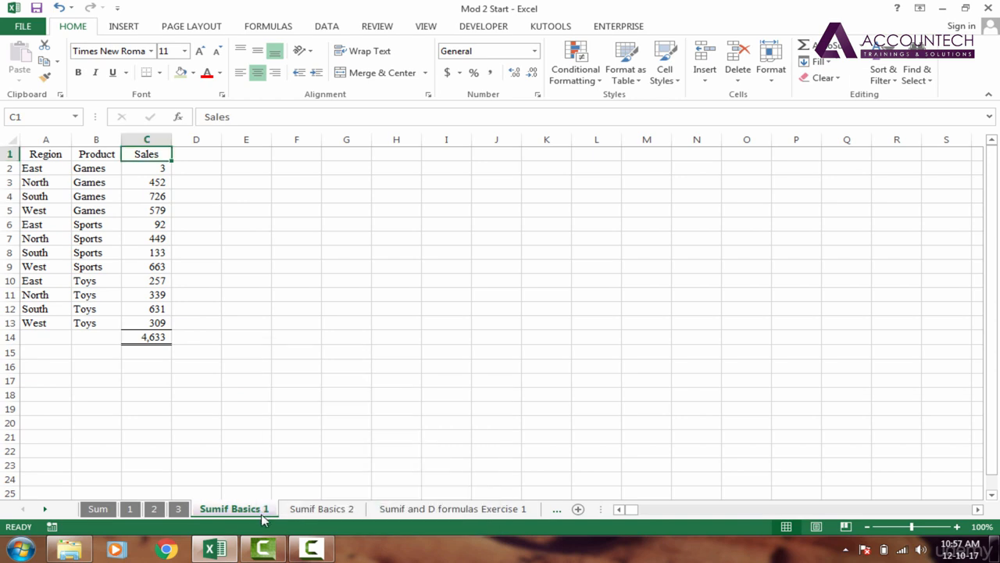
click(322, 509)
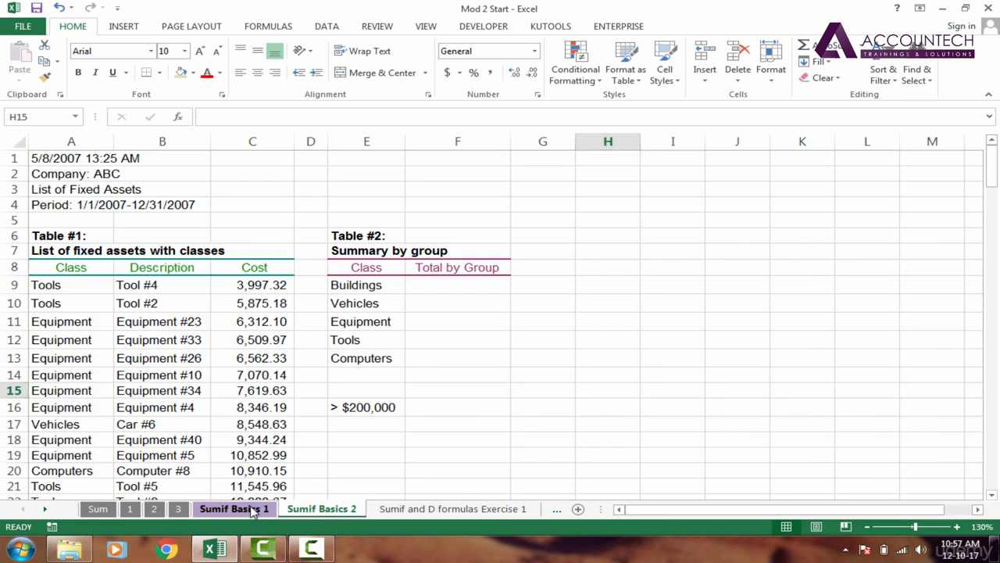
click(262, 511)
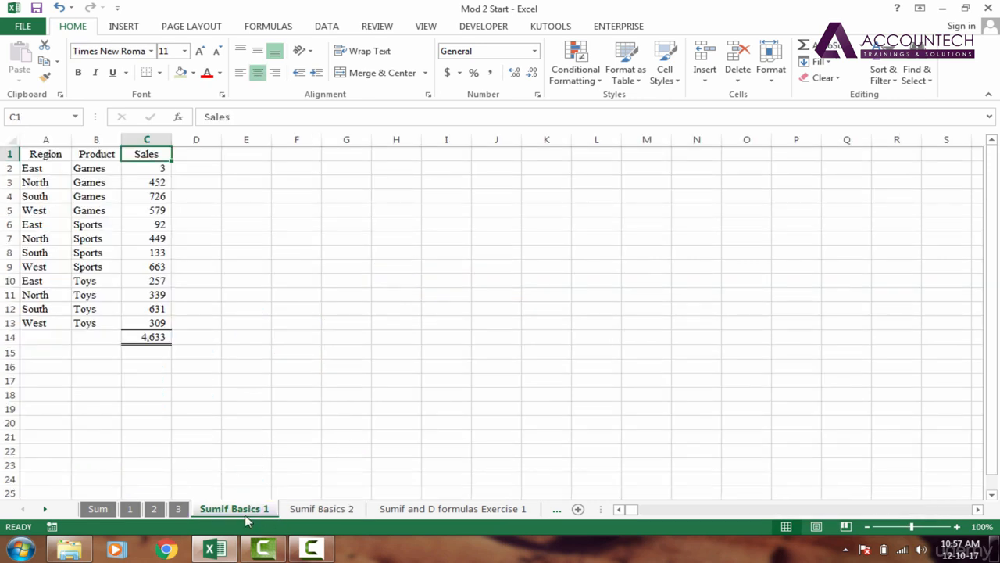
click(340, 509)
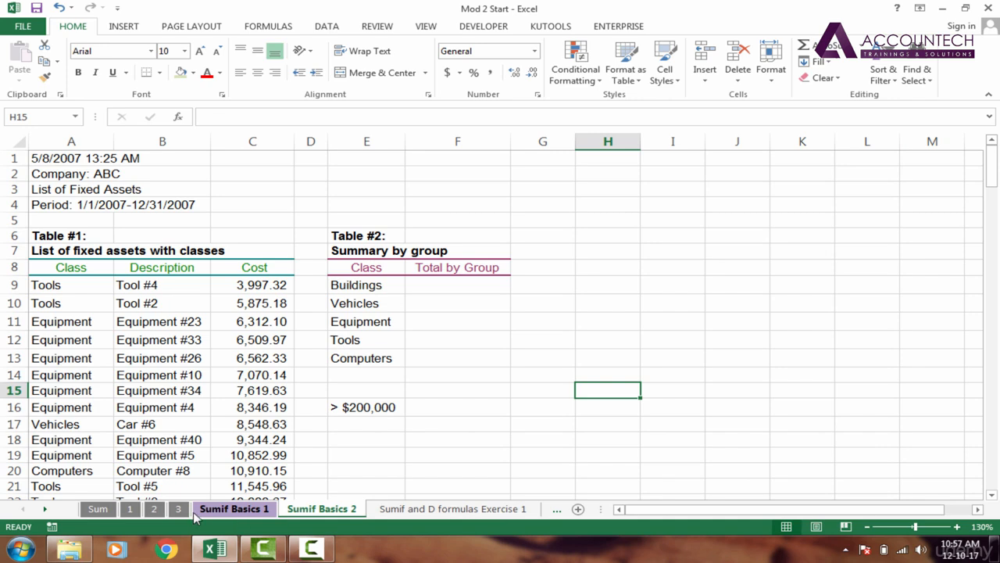
Step: Review the weekly sales tables on sheets 1, 2 and 3, including sheet 1's Quantity and Order Total figures
click(126, 510)
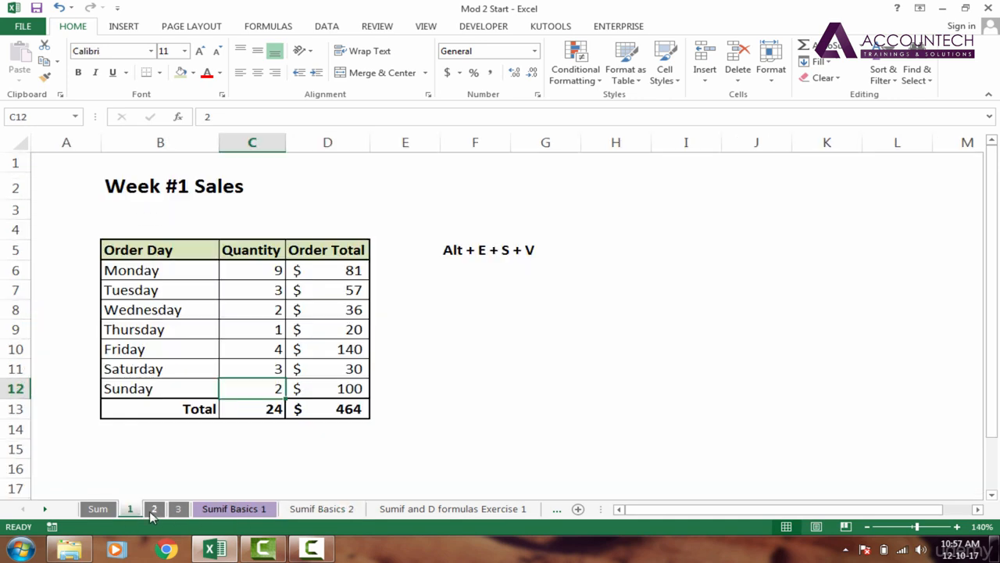
click(150, 510)
click(175, 509)
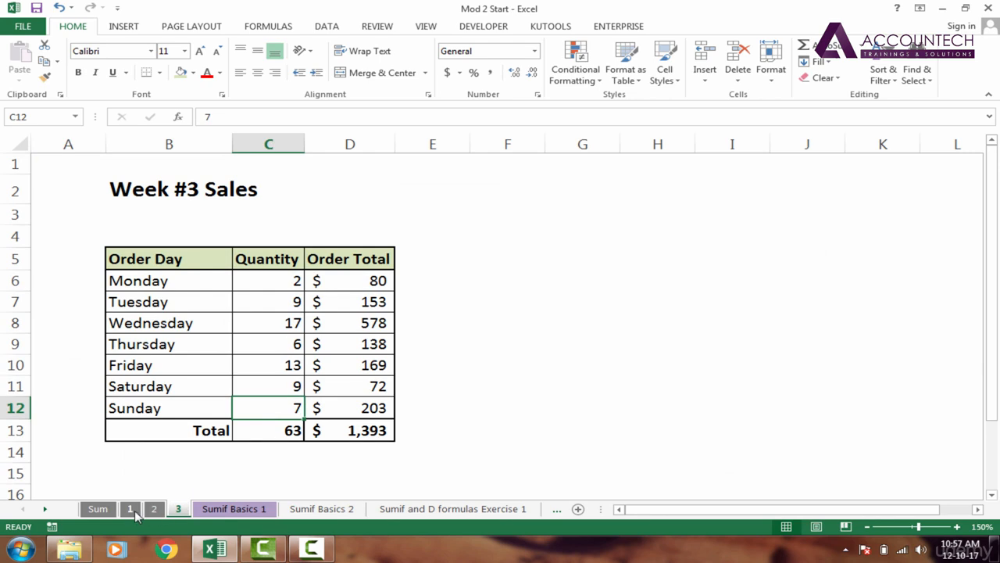
click(133, 509)
click(157, 509)
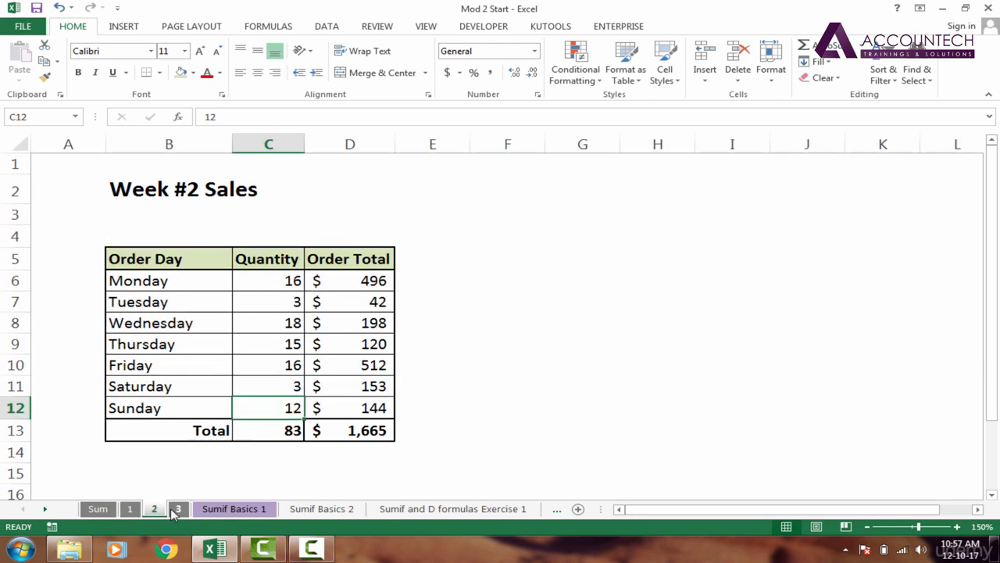
click(178, 510)
click(130, 510)
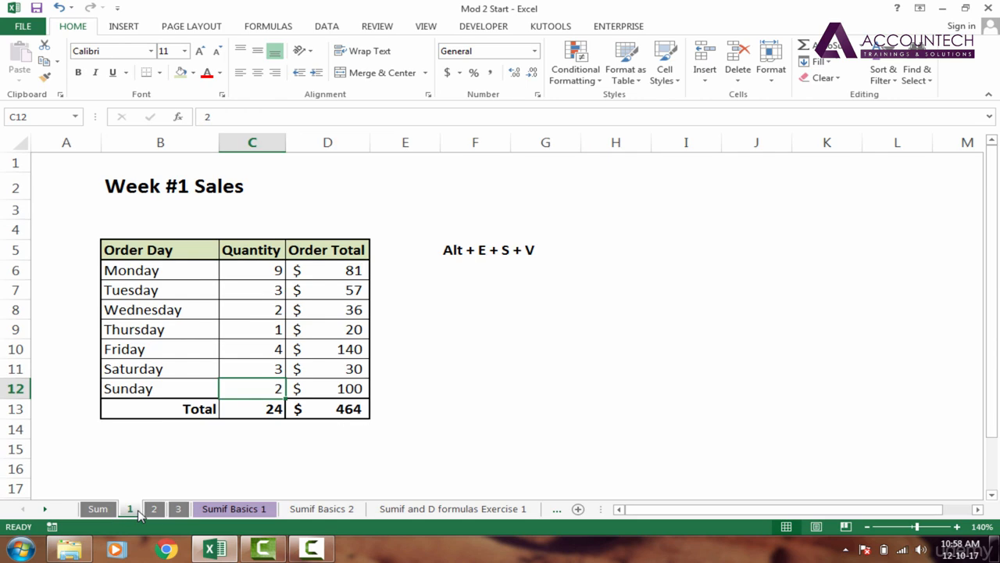
click(187, 345)
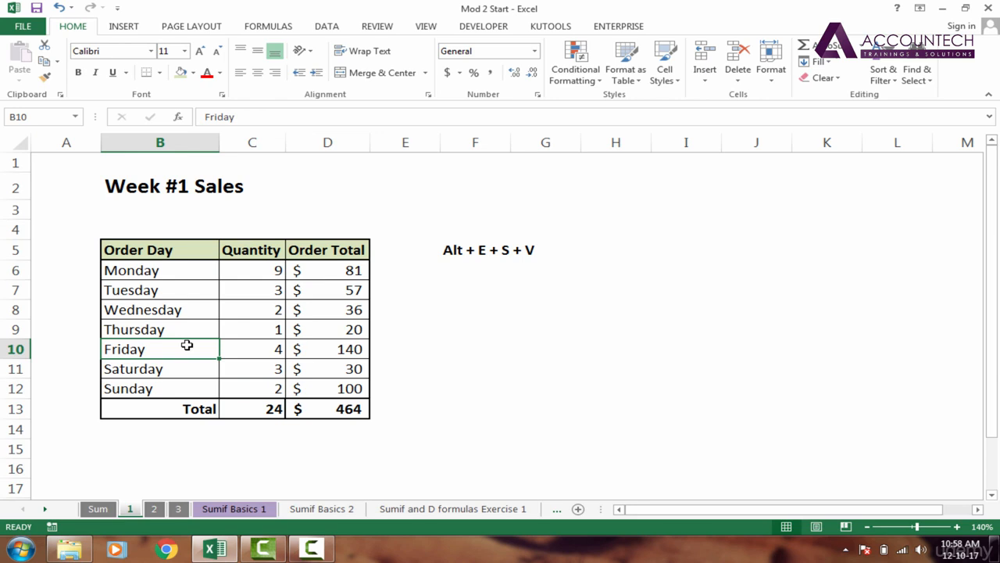
drag(271, 259, 317, 388)
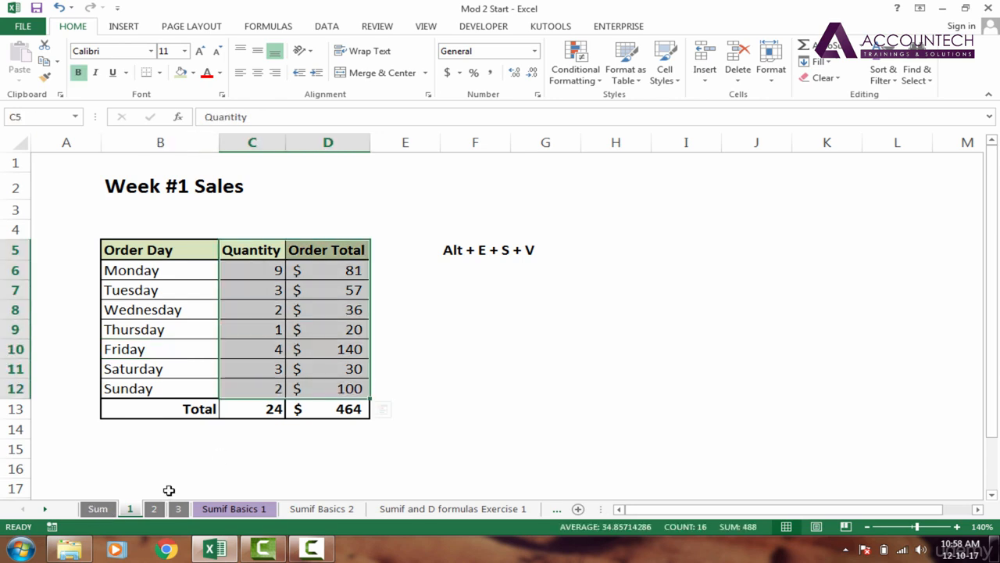
Step: Delete the Price column from the Total Weekly Sales table on the Sum sheet
click(97, 509)
drag(265, 275, 404, 413)
click(315, 360)
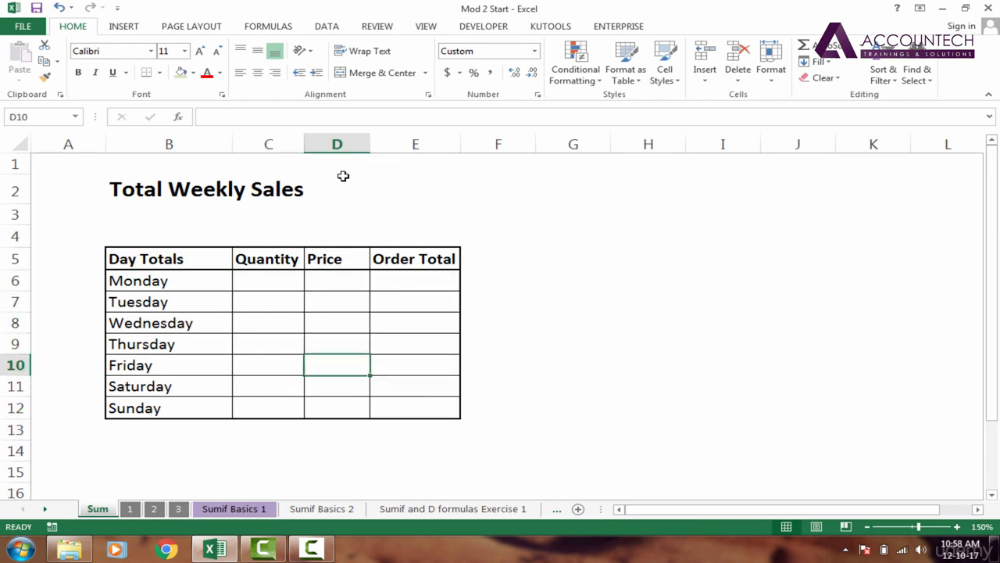
click(336, 144)
right_click(338, 145)
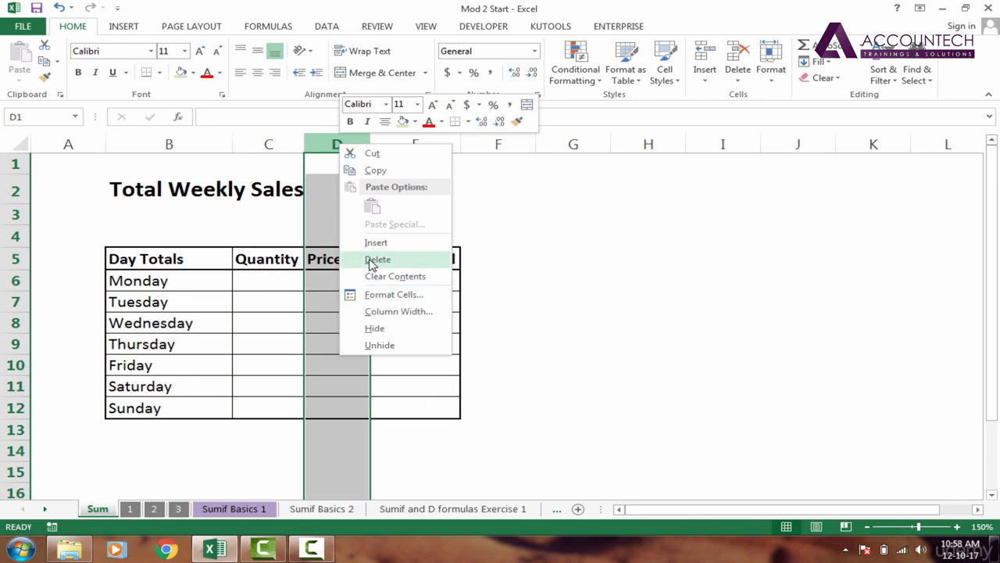
click(378, 260)
click(208, 370)
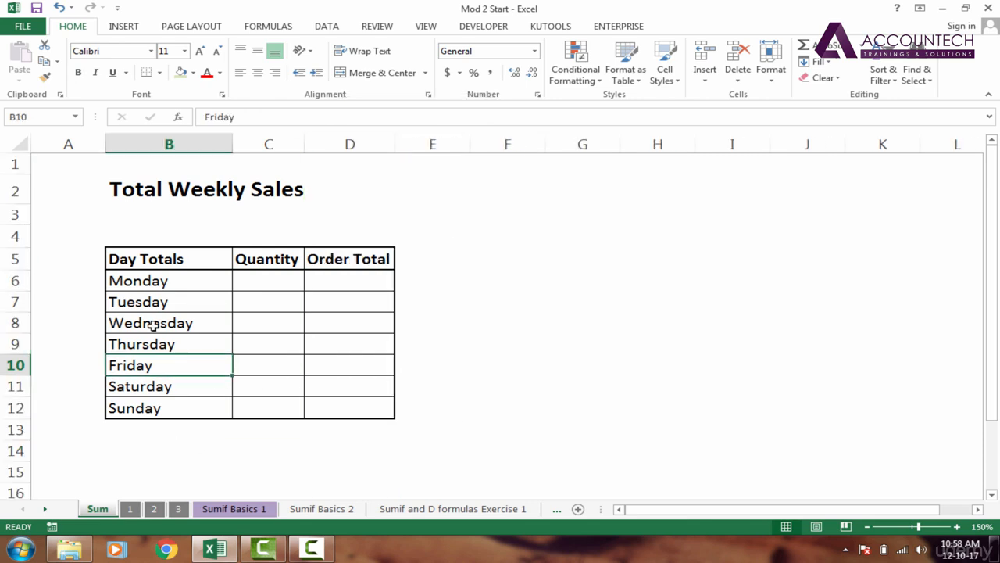
Step: Examine the empty Quantity and Order Total cells on the Sum sheet and the matching quantities on sheet 1
drag(261, 281, 355, 407)
click(251, 377)
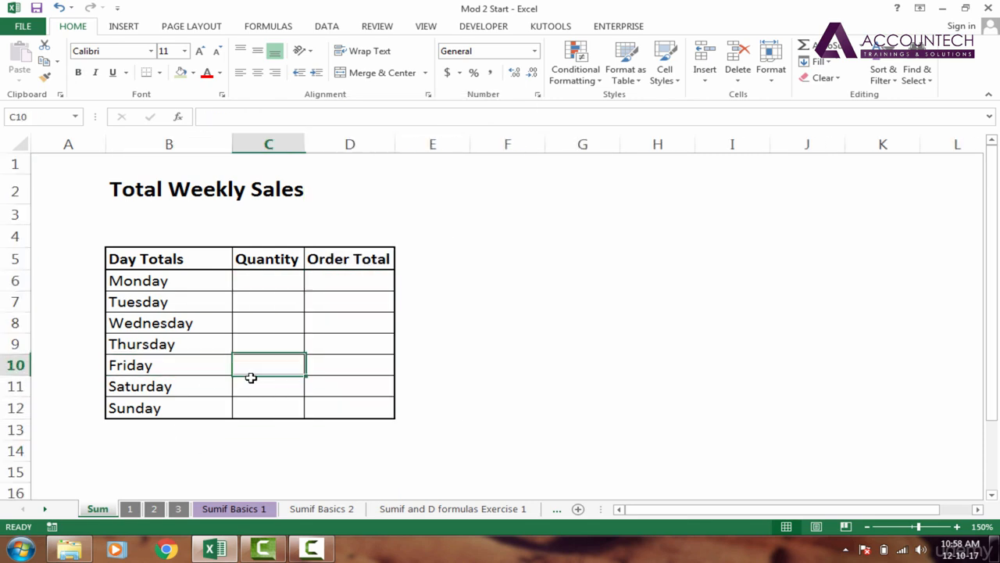
click(130, 508)
click(251, 370)
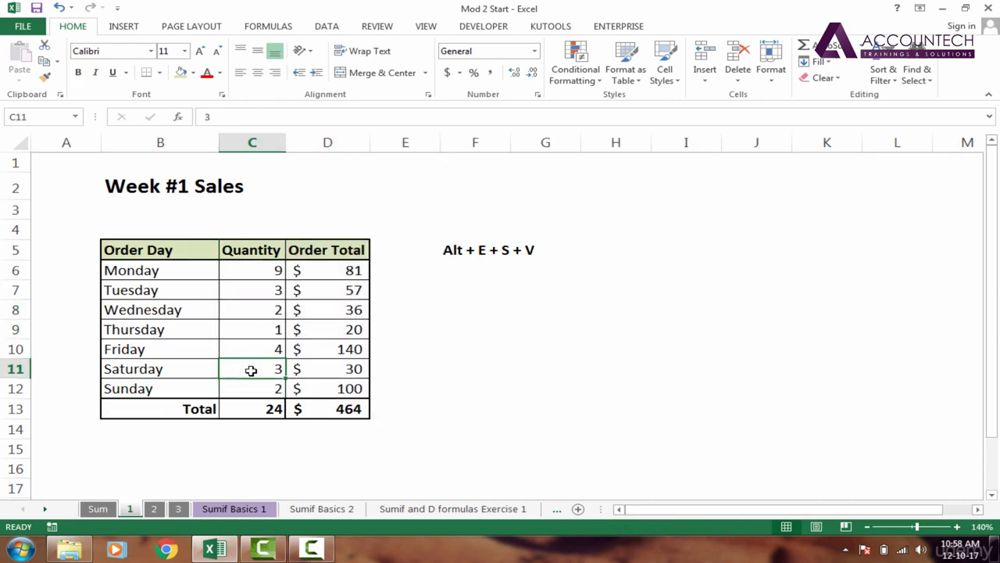